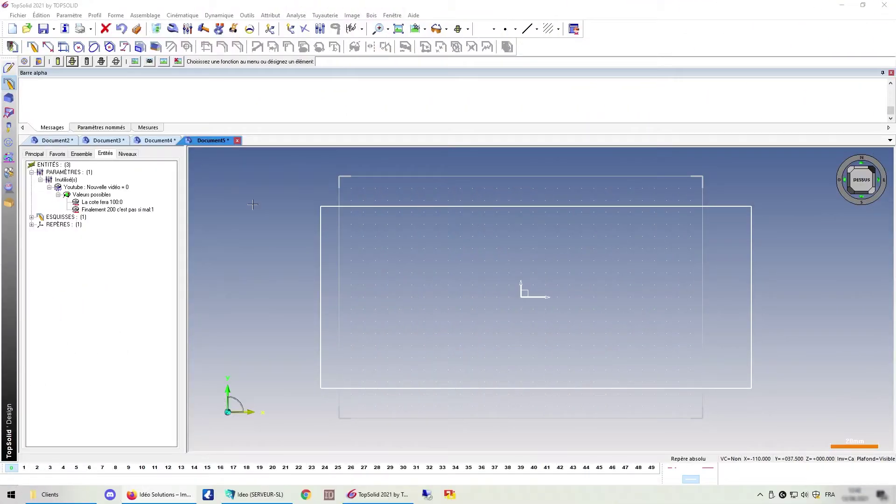
- Open the rectangle sketch for editing and set its horizontal dimension to 150 mm
left_click(173, 28)
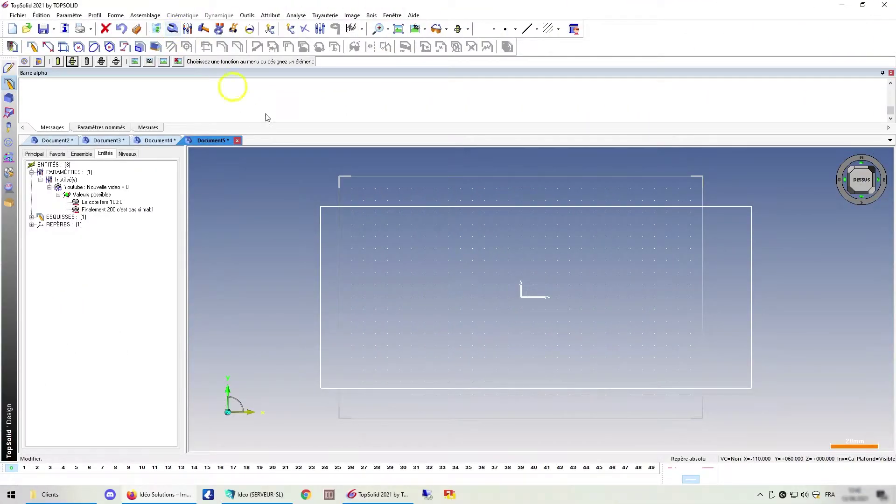
left_click(376, 206)
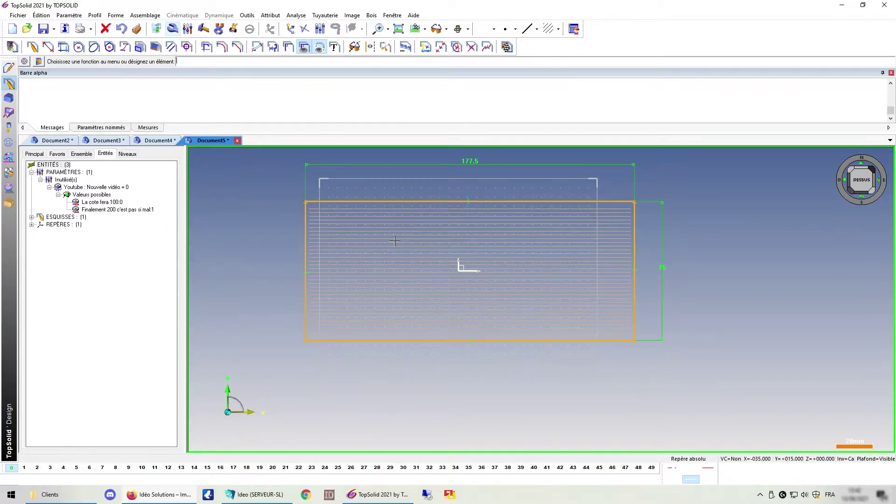
scroll(395, 241, "down", 2)
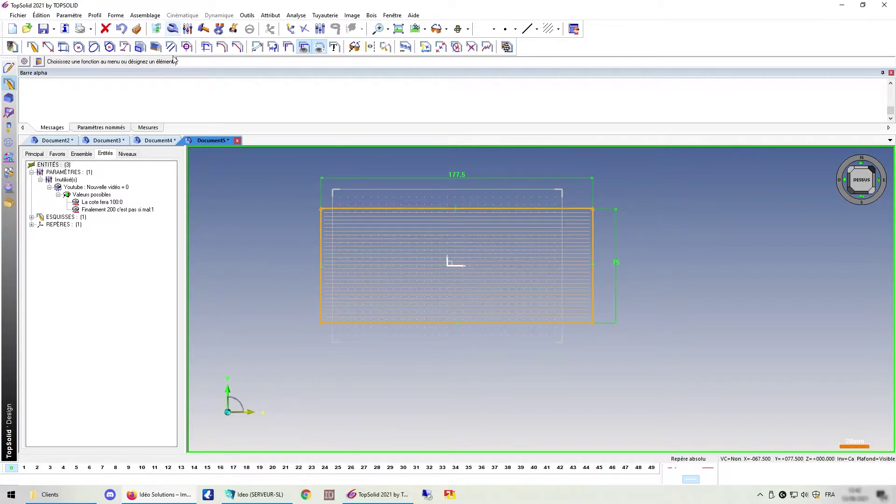
left_click(188, 29)
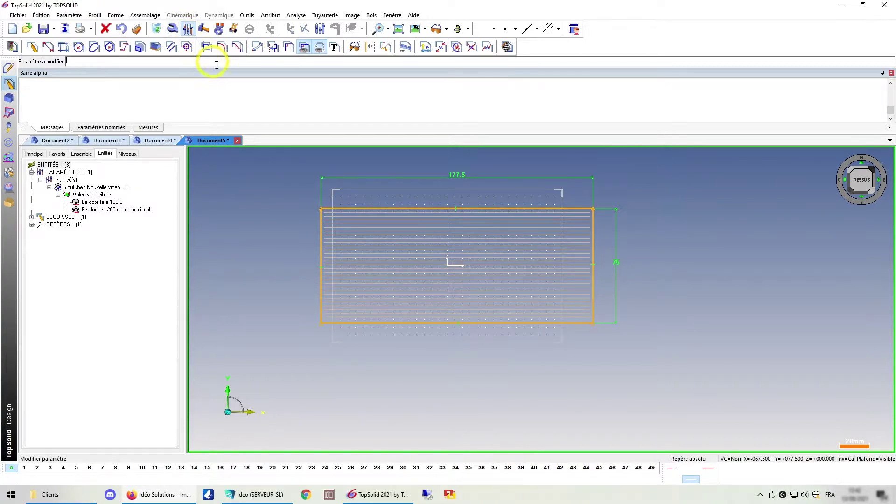
left_click(462, 177)
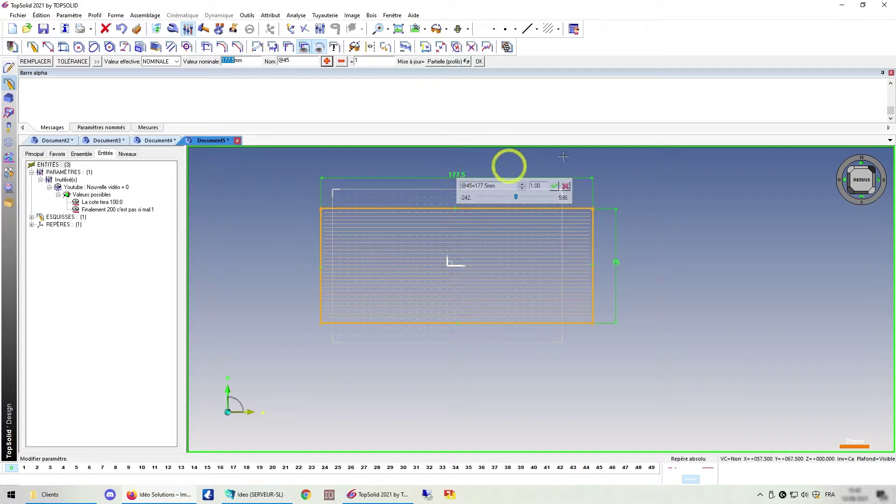
type("150")
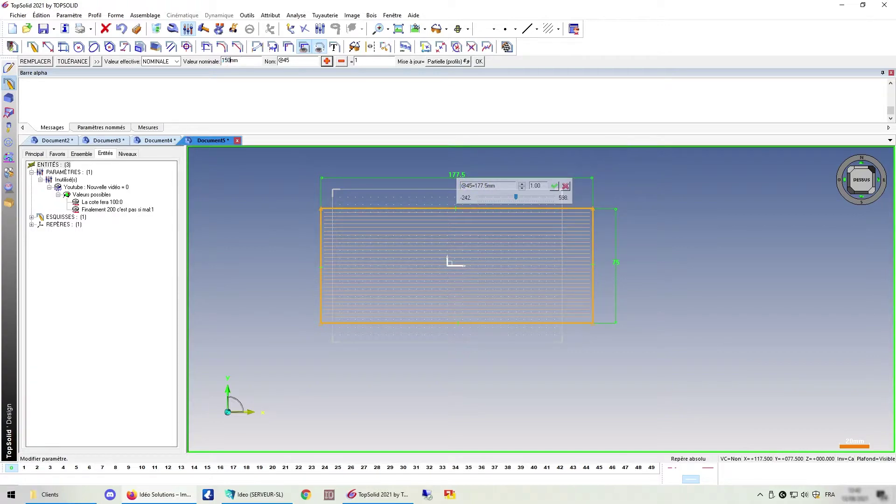
key("Return")
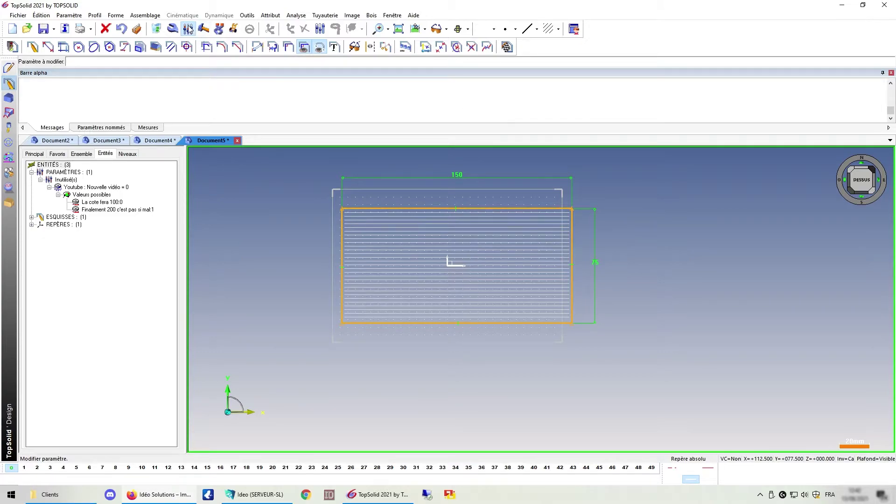
- Set the rectangle's horizontal dimension to the expression 150mm+50mm and finish editing the sketch
left_click(275, 99)
left_click(452, 177)
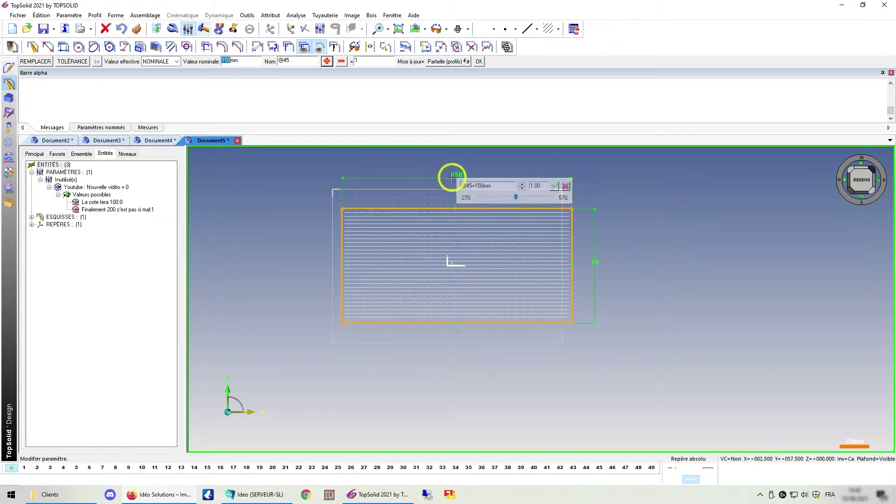
left_click(230, 61)
type("+50")
key("Return")
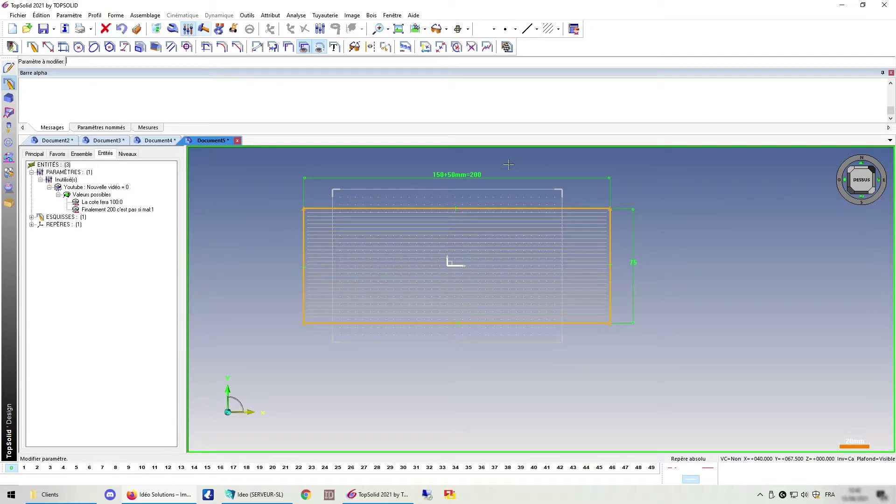
left_click(507, 47)
left_click(419, 188)
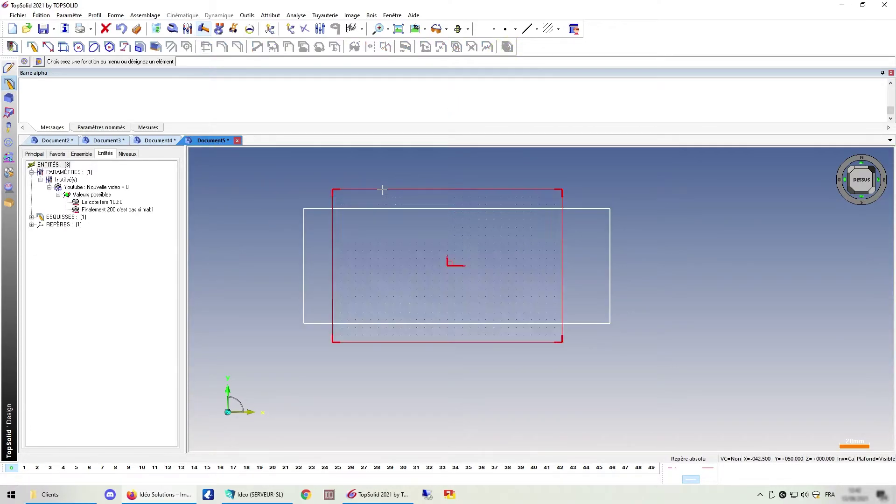
- Search the online help for "saisie expression" and open the topic "Saisie d'une expression"
key("F1")
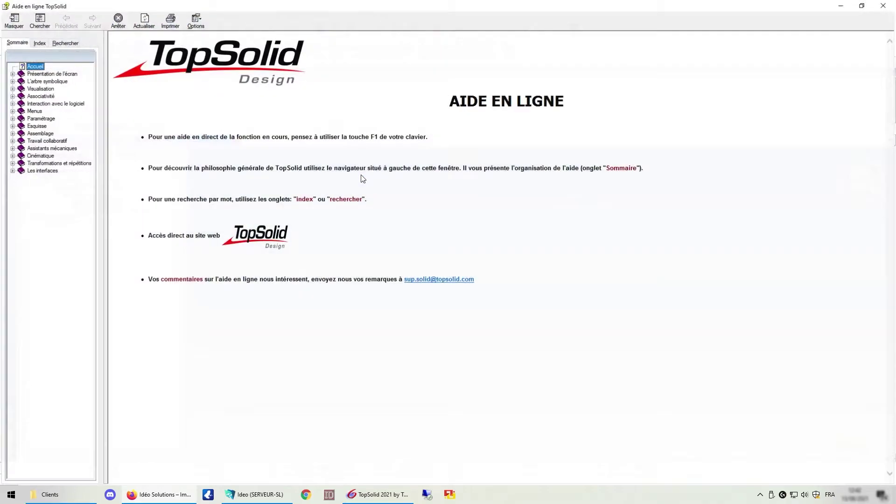
left_click(65, 42)
left_click(45, 63)
left_click(44, 64)
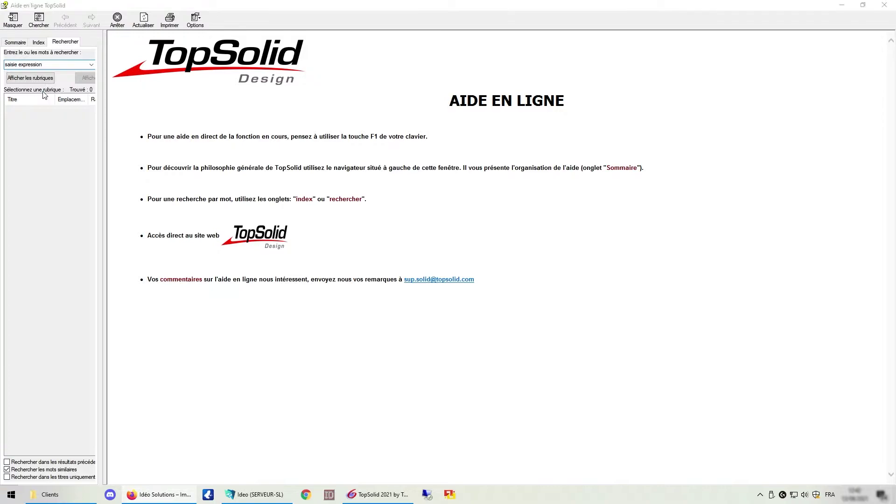
key("Return")
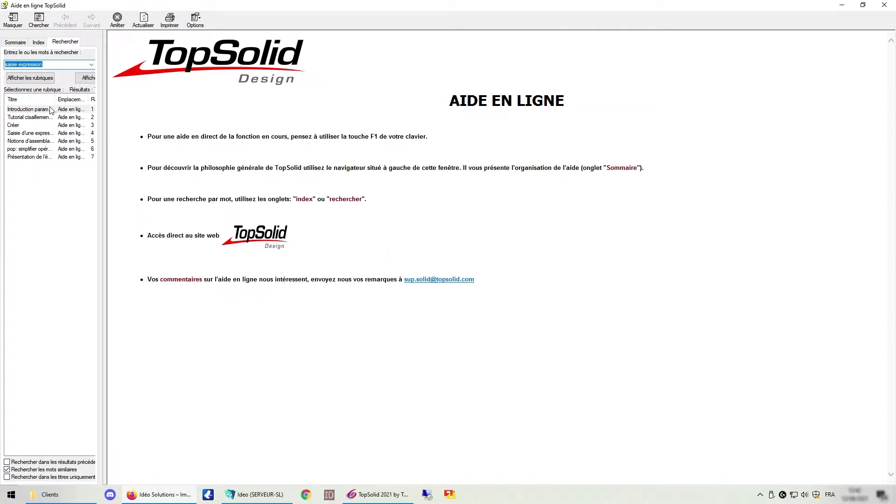
left_click(38, 135)
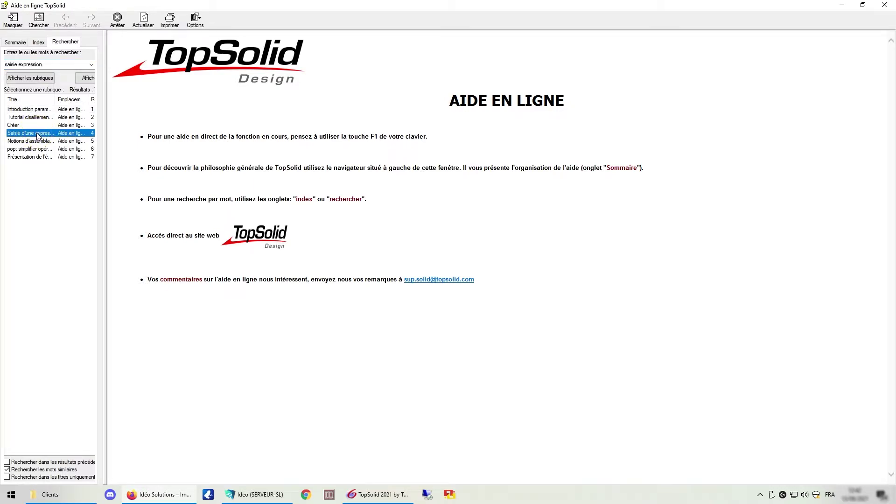
double_click(37, 135)
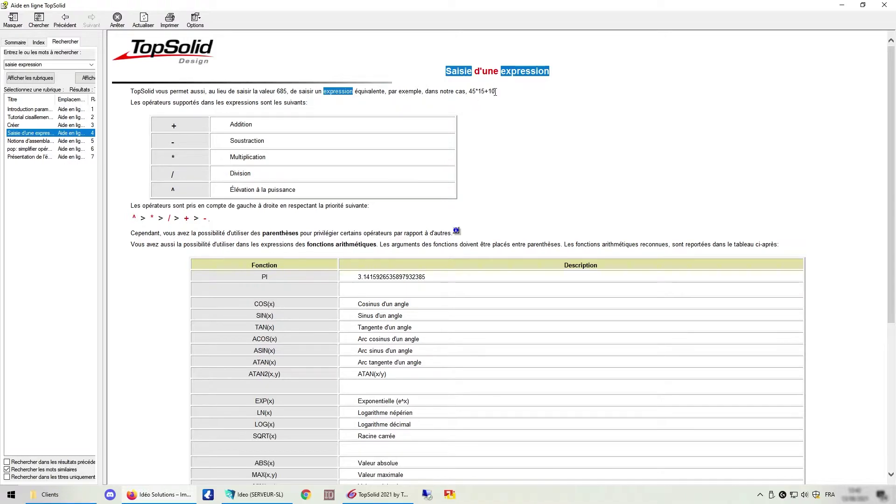
- Read the help topic's supported operators, their priority order and the table of arithmetic and logical functions
double_click(282, 91)
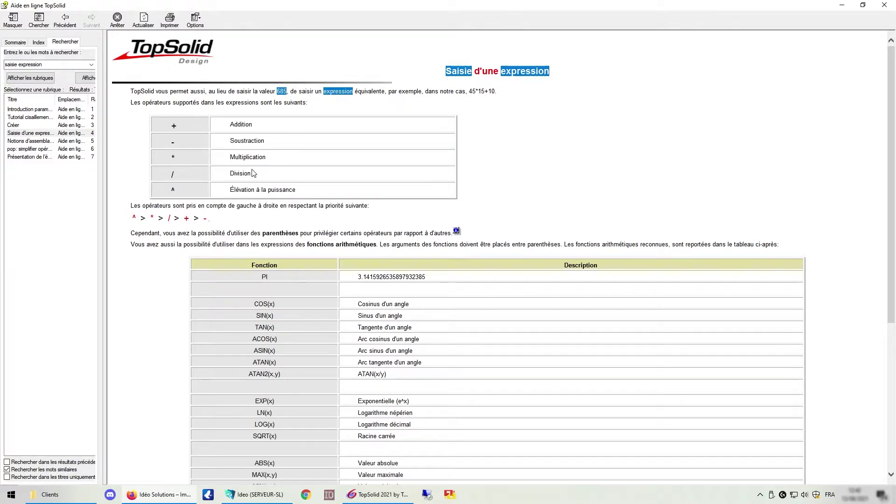
left_click_drag(133, 218, 209, 223)
left_click(249, 218)
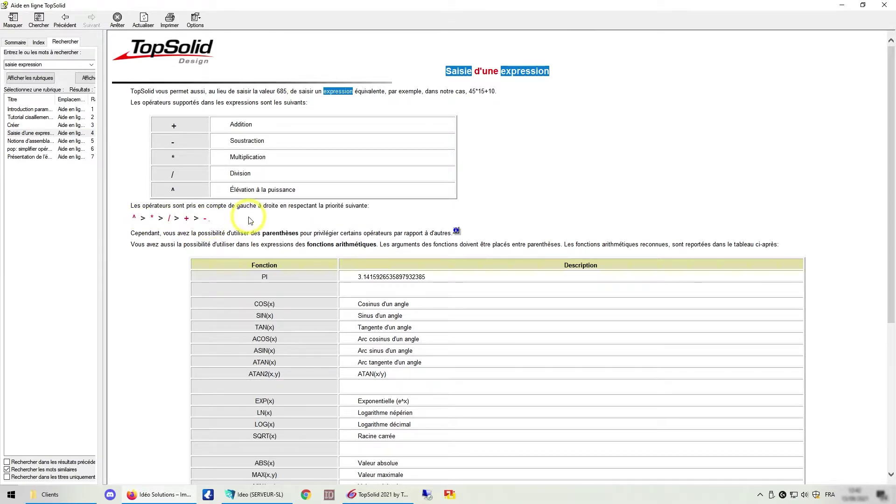
scroll(251, 220, "down", 5)
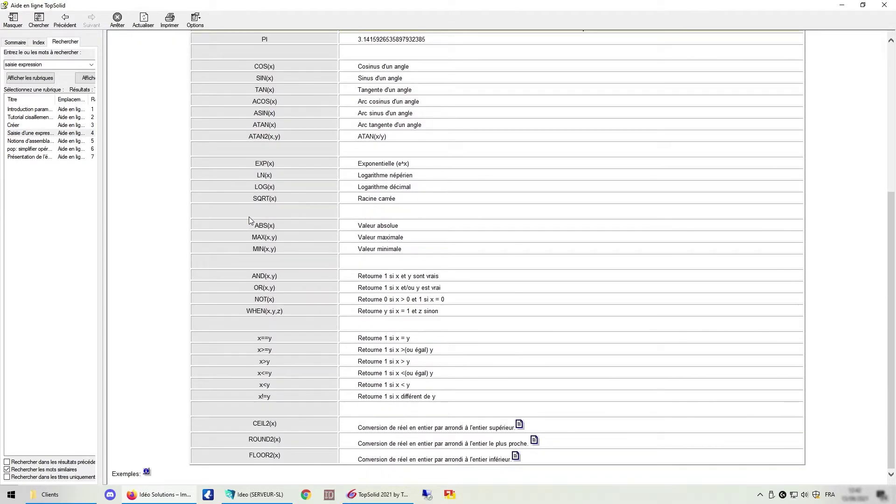
scroll(249, 217, "up", 1)
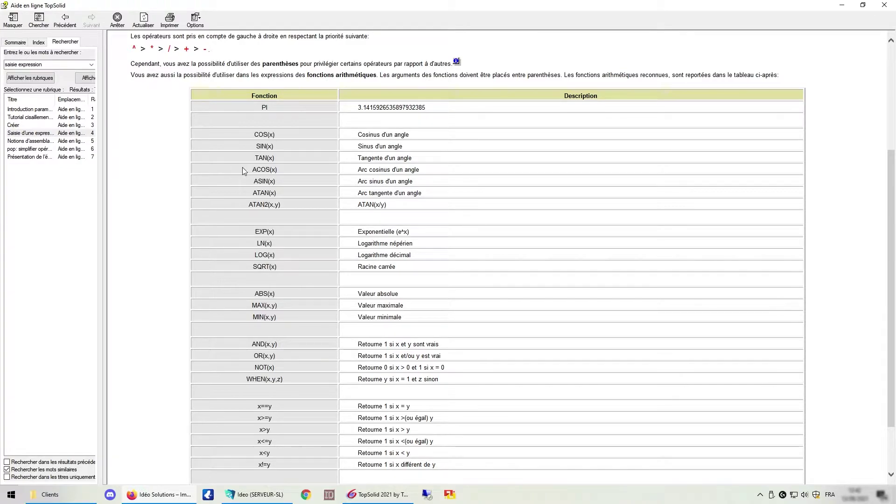
scroll(296, 256, "down", 3)
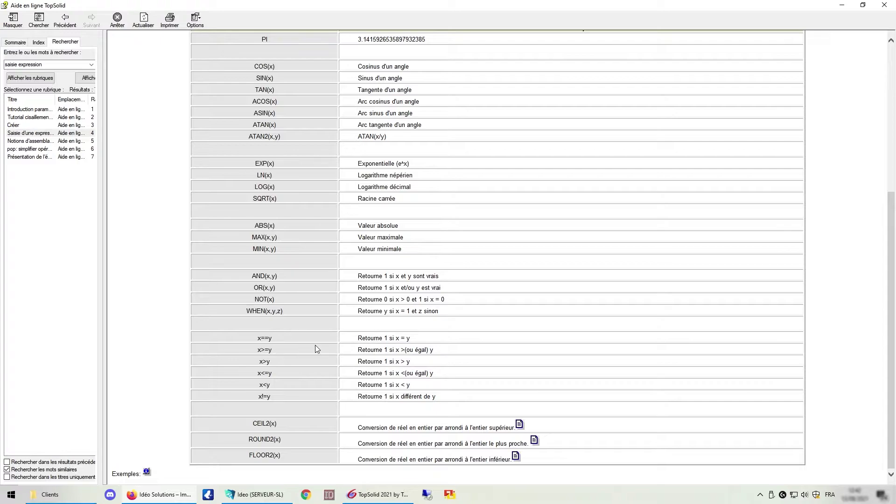
- Return to the TopSolid document and review the possible values defined for the Youtube parameter
key("alt+Tab")
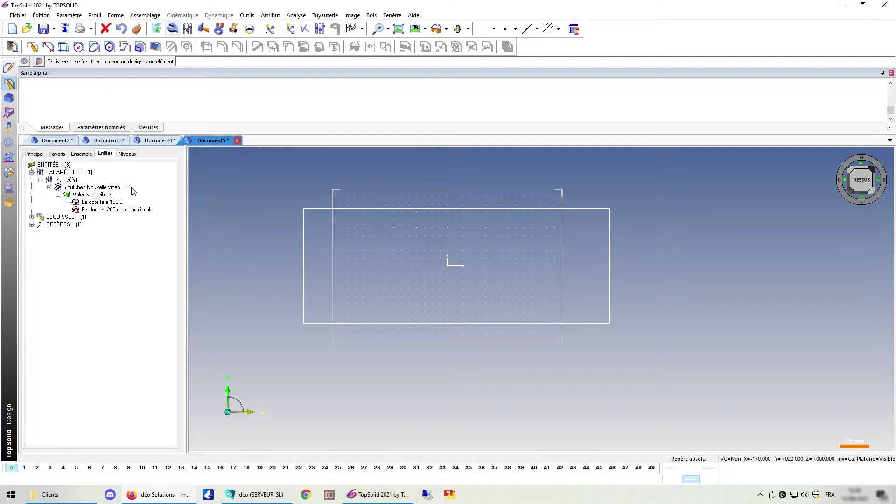
left_click(91, 186)
right_click(92, 187)
left_click(118, 209)
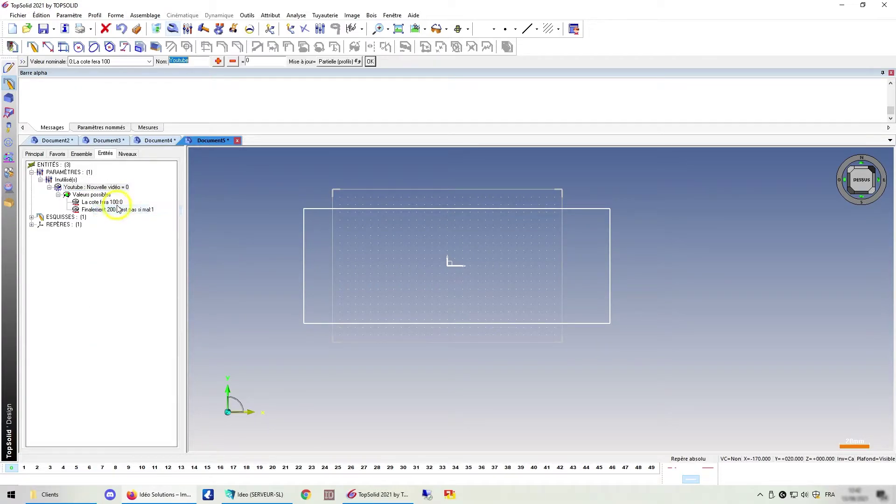
left_click(23, 62)
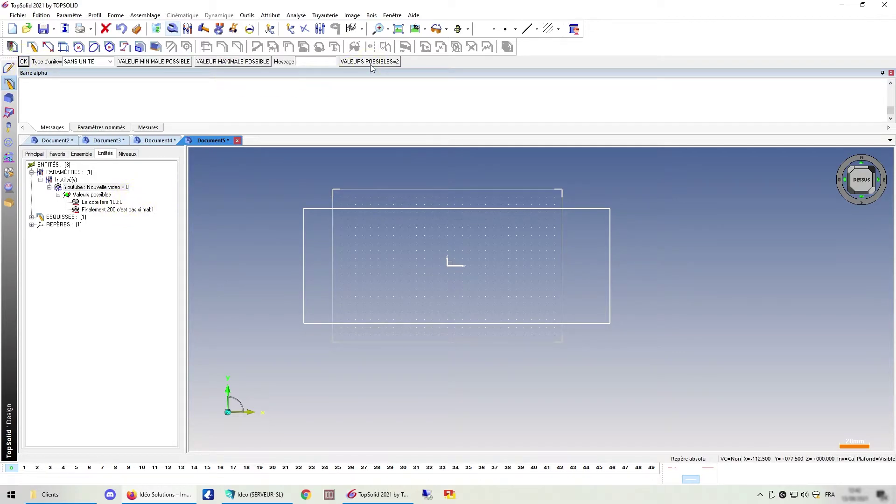
left_click(370, 61)
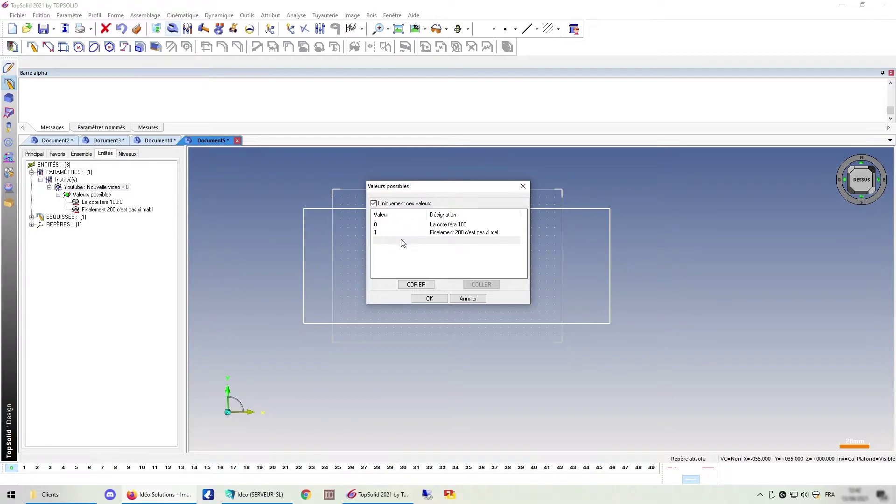
key("Return")
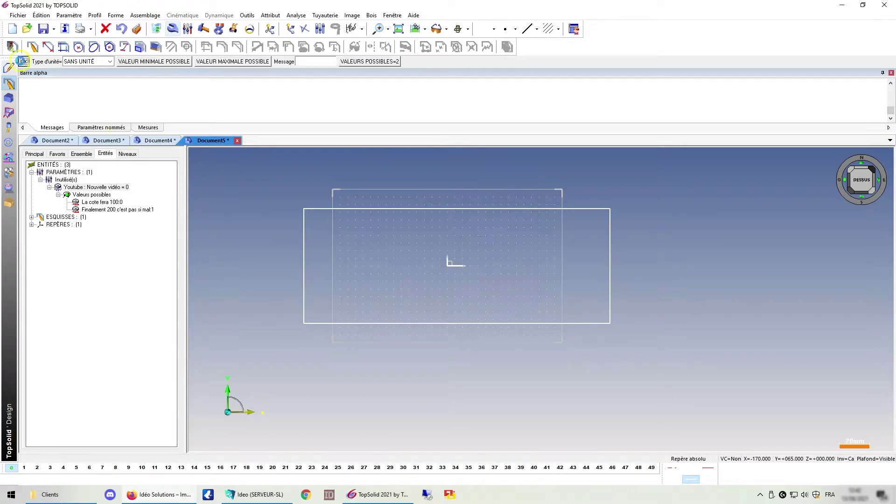
left_click(174, 47)
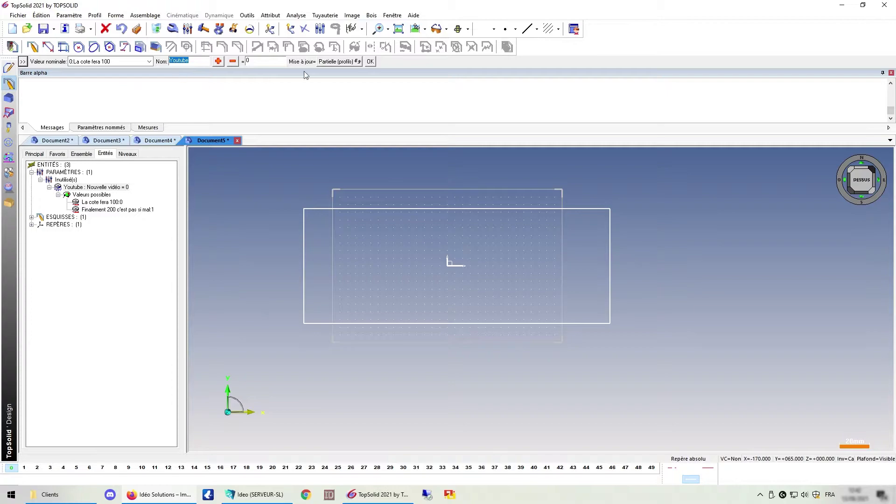
left_click(370, 61)
- Reopen the expression help topic and examine the arguments of the WHEN(x,y,z) function
key("F1")
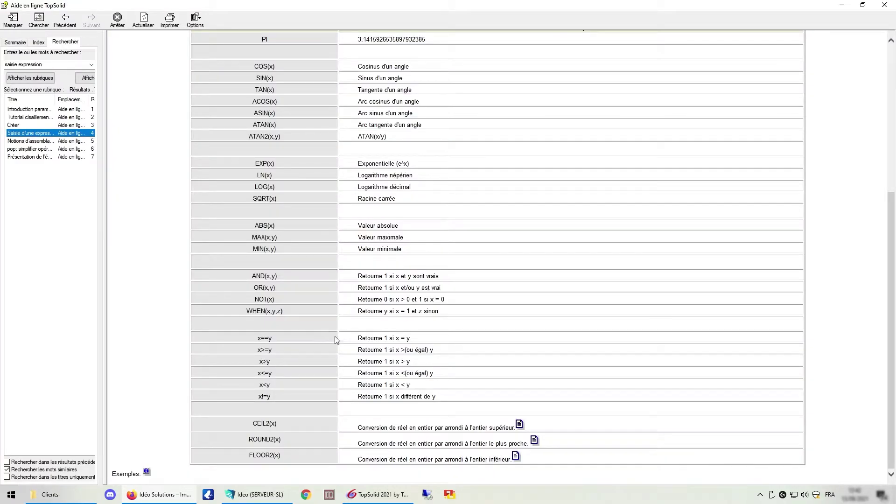
double_click(386, 312)
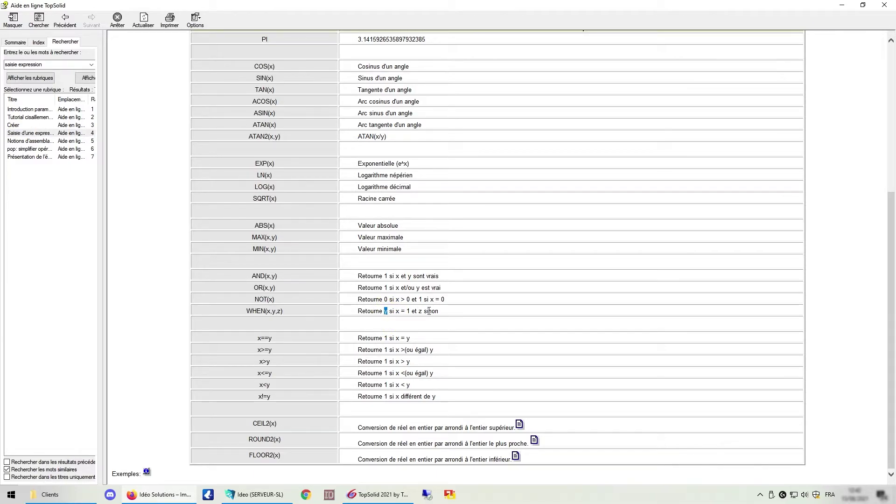
double_click(249, 311)
double_click(268, 311)
double_click(274, 312)
left_click(280, 312)
- Edit the rectangle sketch and set its horizontal dimension to the expression when(Youtube==0,100,200)
left_click(384, 208)
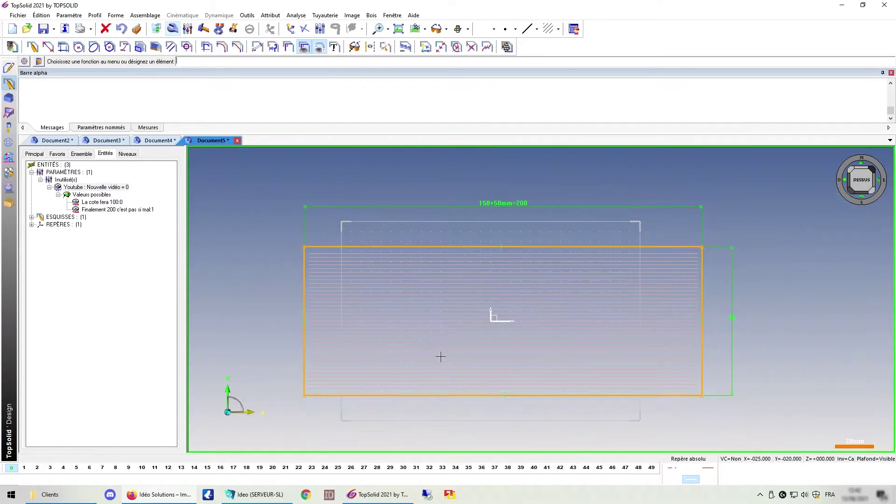
left_click(188, 28)
left_click(498, 201)
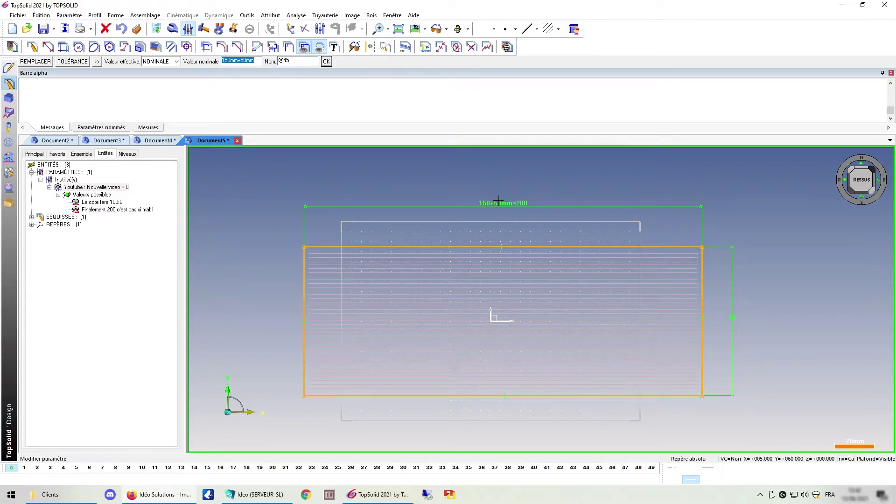
type("wh")
type("0")
type(";")
type("100")
type(",")
type("200")
type(",")
key("Return")
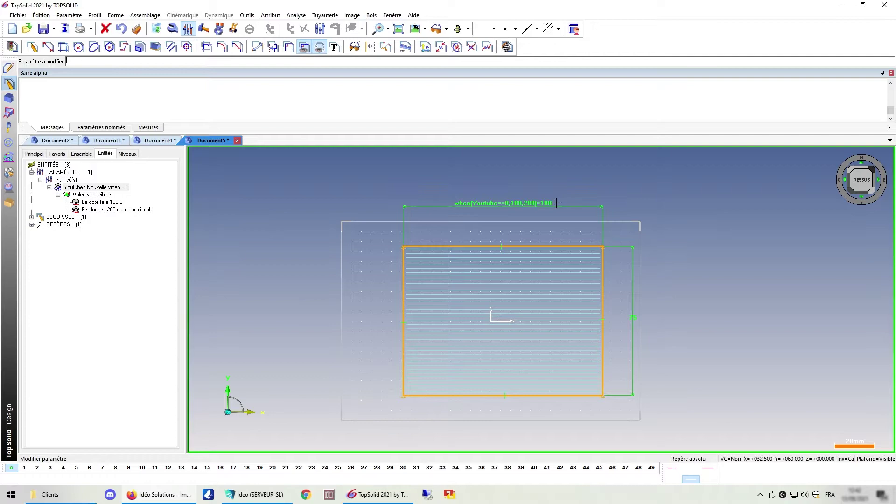
- Set the Youtube parameter's nominal value to "1:Finalement 200 c'est pas si mal"
right_click(102, 187)
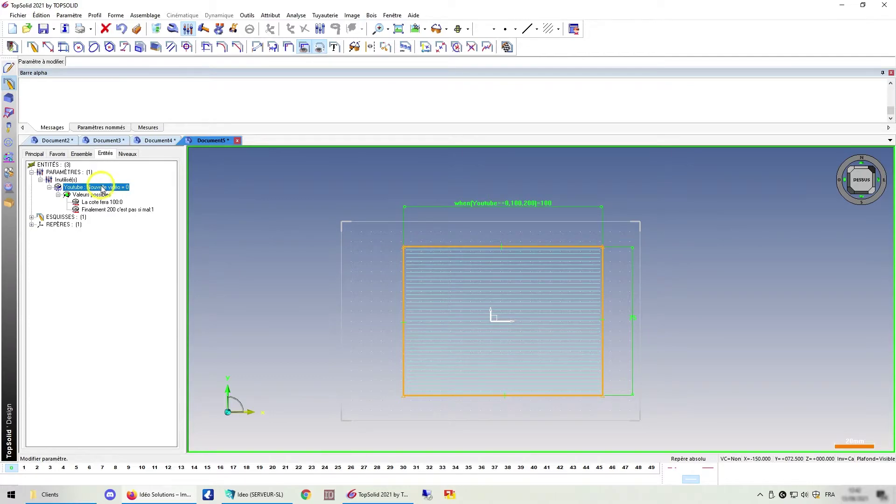
left_click(129, 210)
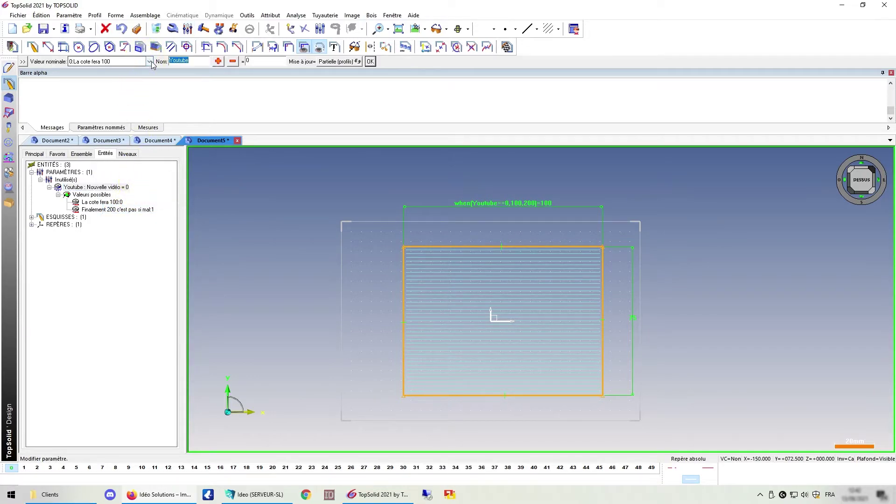
left_click(133, 61)
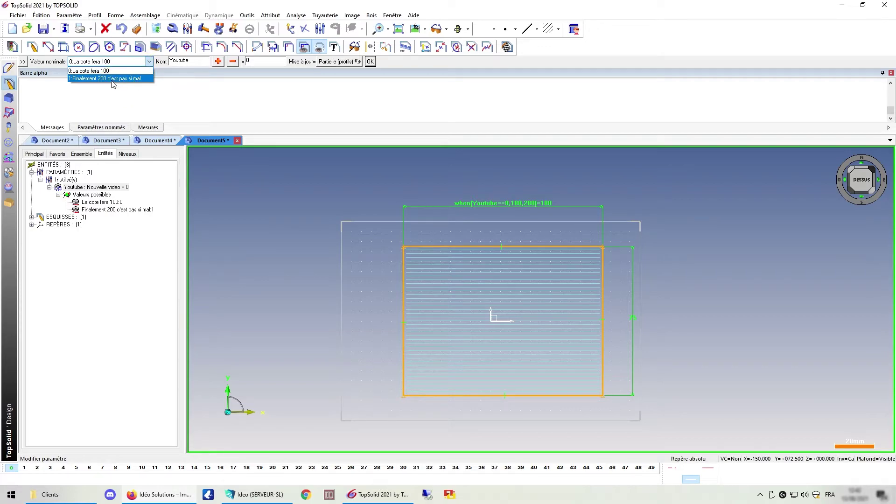
left_click(108, 79)
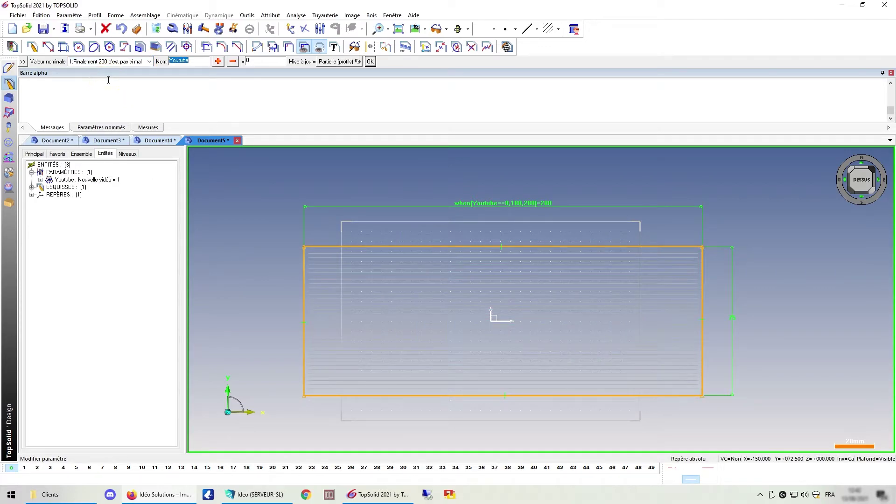
- Create a length parameter named la with the value 75
left_click(370, 61)
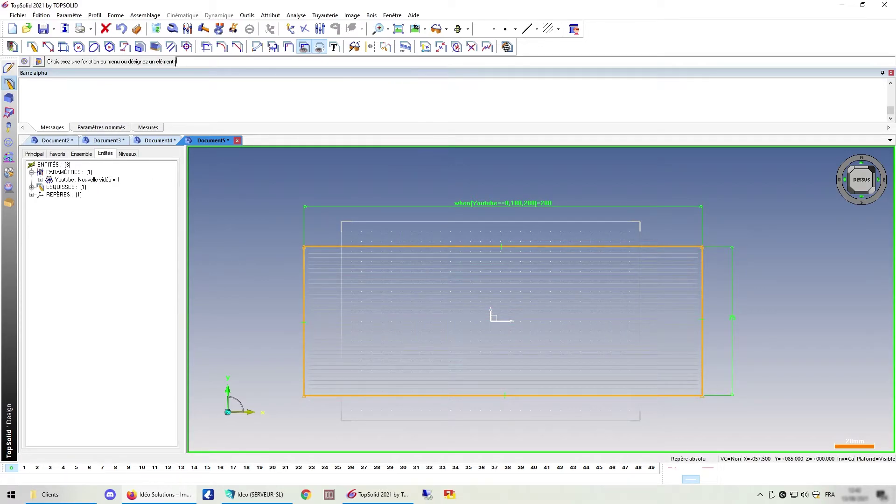
left_click(69, 15)
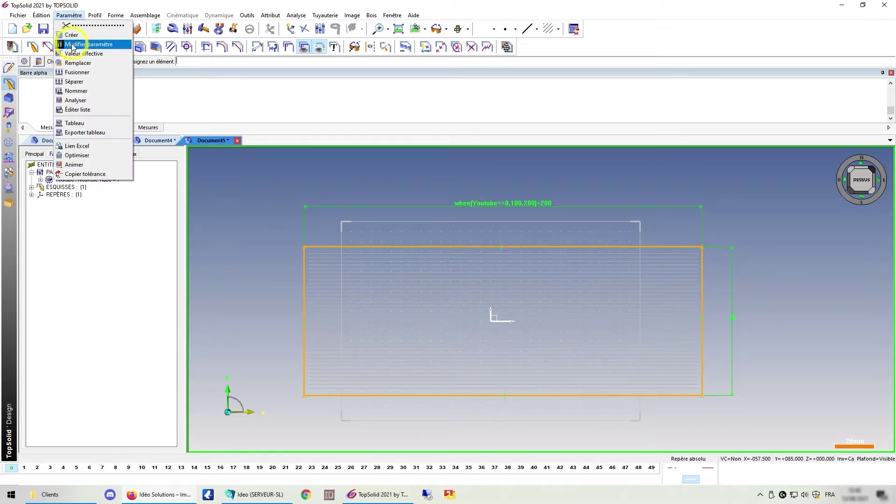
left_click(71, 35)
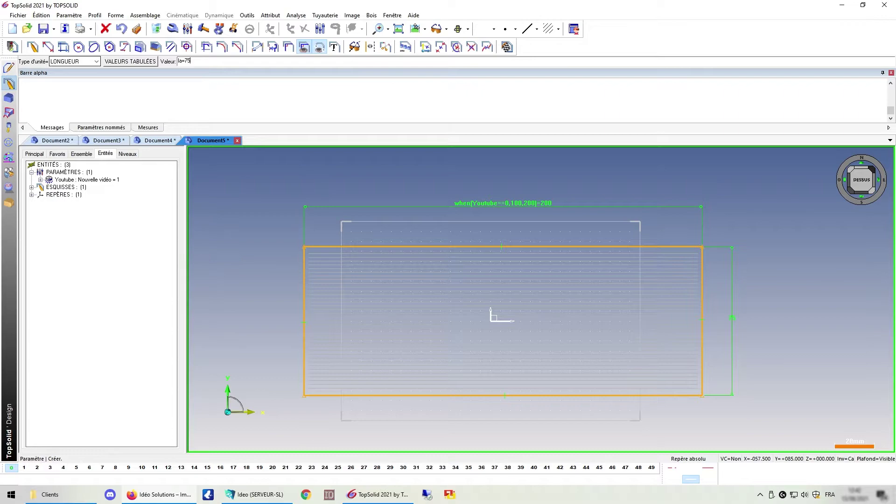
type("la=75")
key("Return")
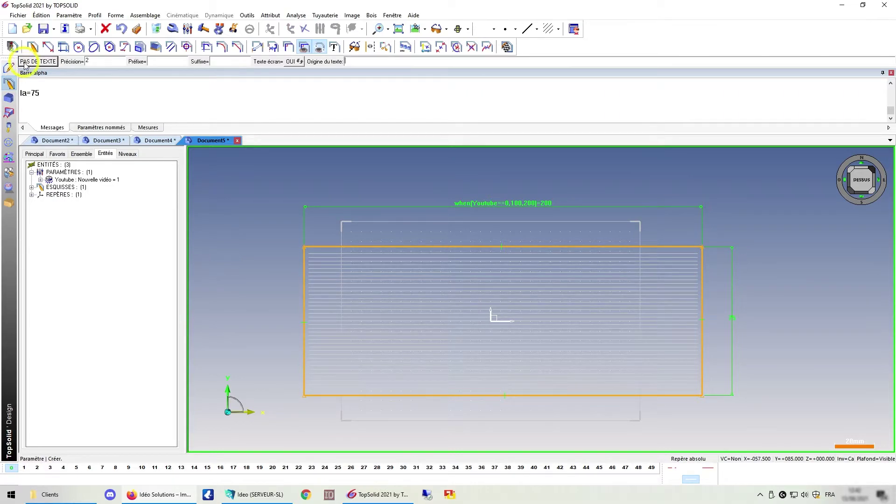
- Set the rectangle's vertical dimension to the parameter la
left_click(189, 29)
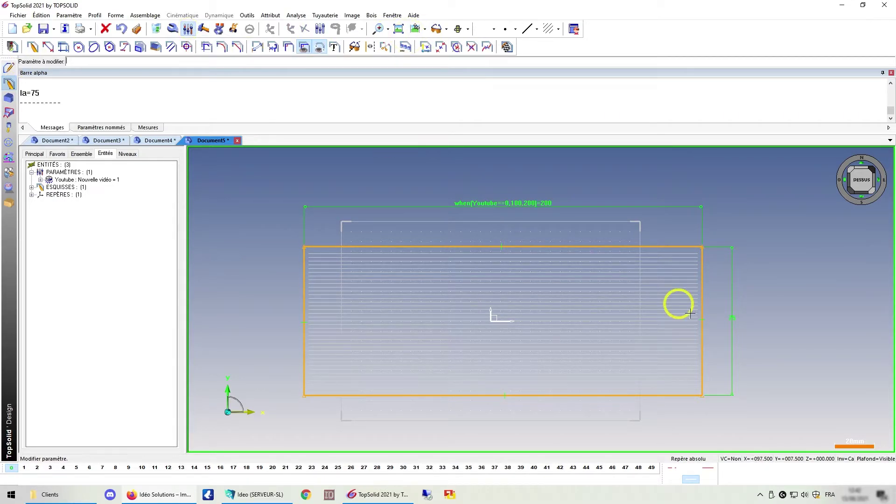
left_click(731, 320)
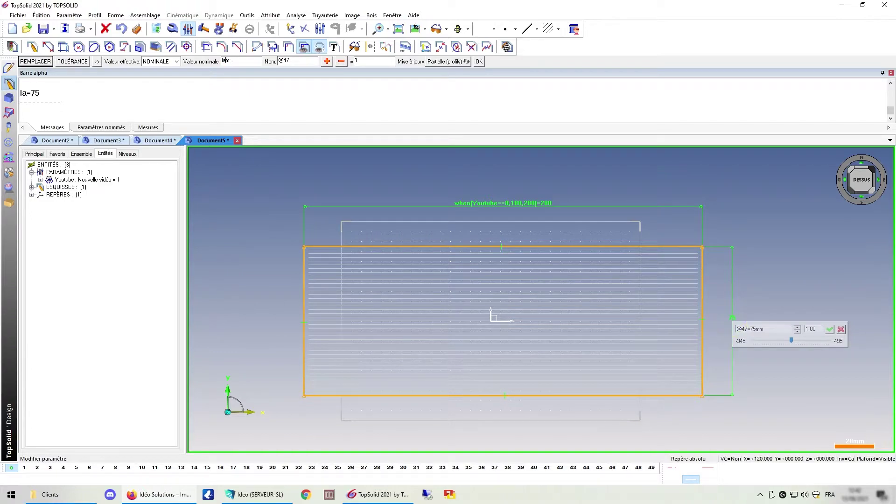
type("la")
key("Return")
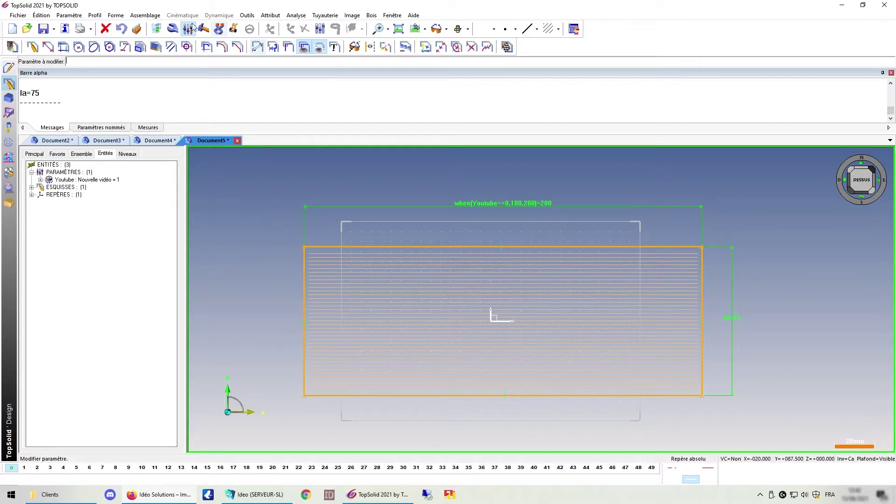
- Consult the AND(x,y) function in the expression help and set the rectangle's horizontal dimension to when(and(Youtube==0,la<75),100mm,200mm)
left_click(588, 211)
key("alt+Tab")
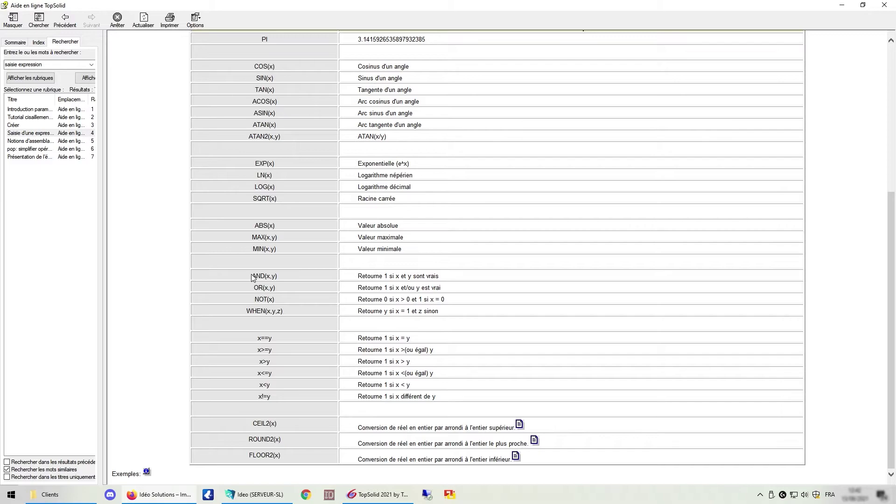
left_click_drag(253, 276, 264, 277)
left_click_drag(271, 278, 278, 278)
left_click(842, 5)
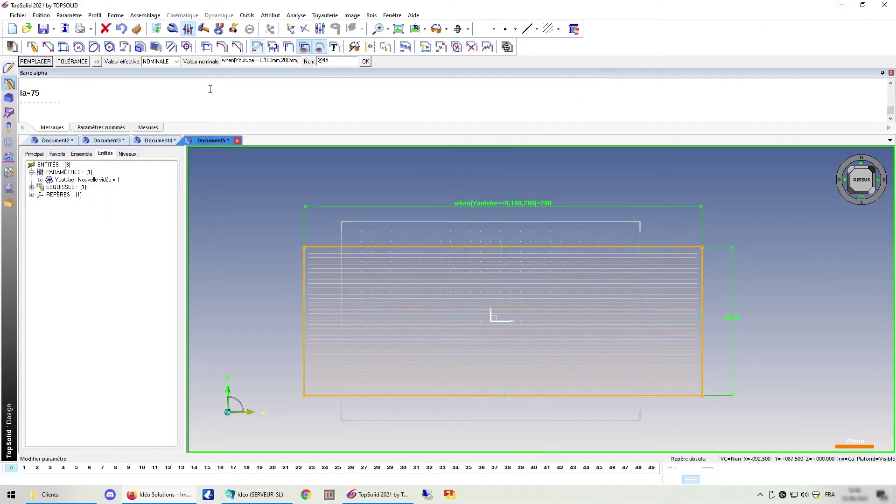
left_click(277, 129)
type("and(")
type("(")
left_click(270, 114)
type(",la<75),")
key("Return")
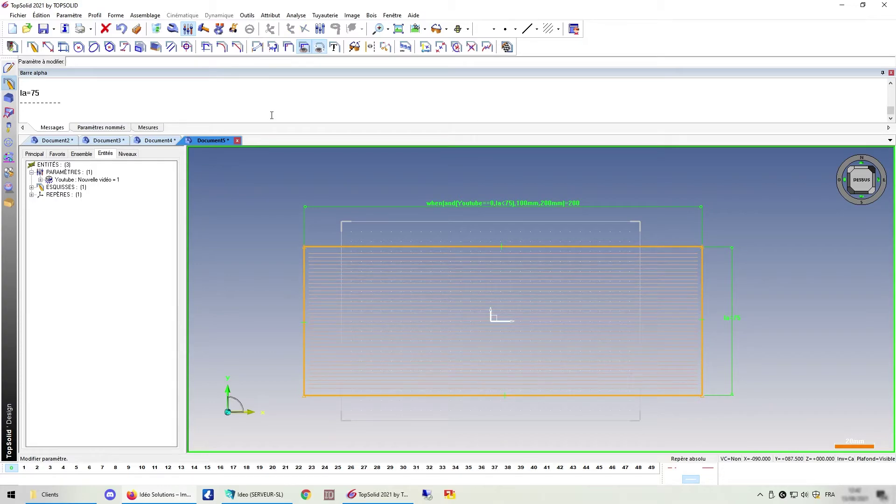
- Set the Youtube parameter's nominal value to "0:La cote fera 100"
right_click(93, 193)
left_click(112, 202)
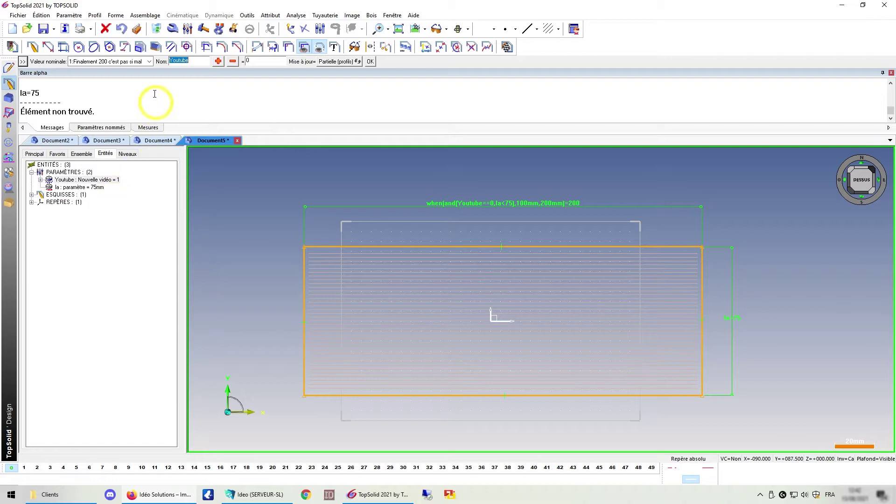
left_click(149, 61)
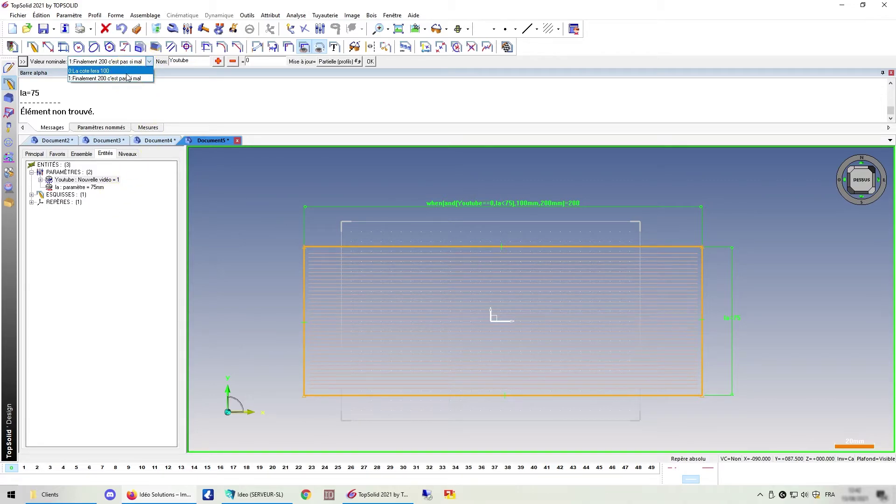
left_click(115, 72)
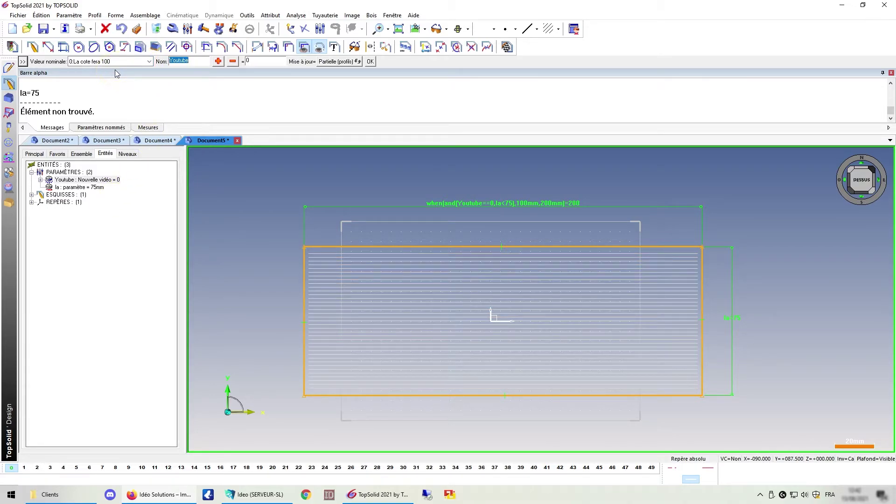
left_click(370, 61)
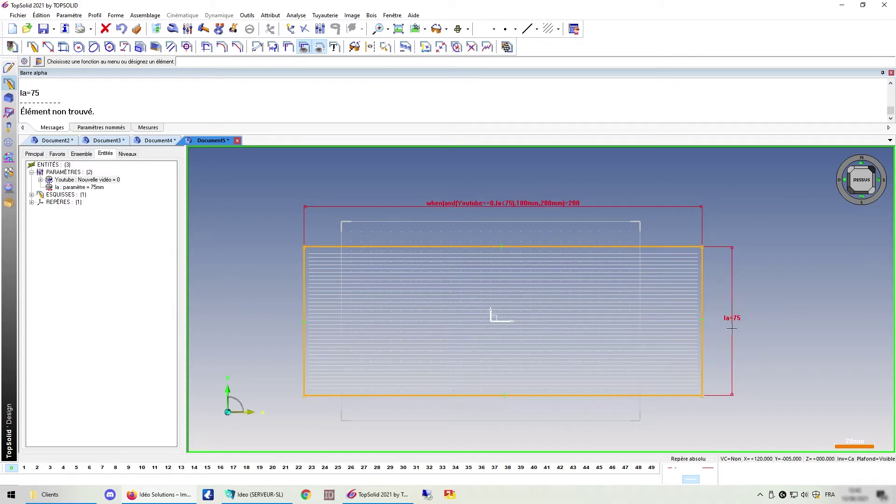
- Set the la parameter driving the rectangle's vertical dimension to 80 mm
left_click(187, 29)
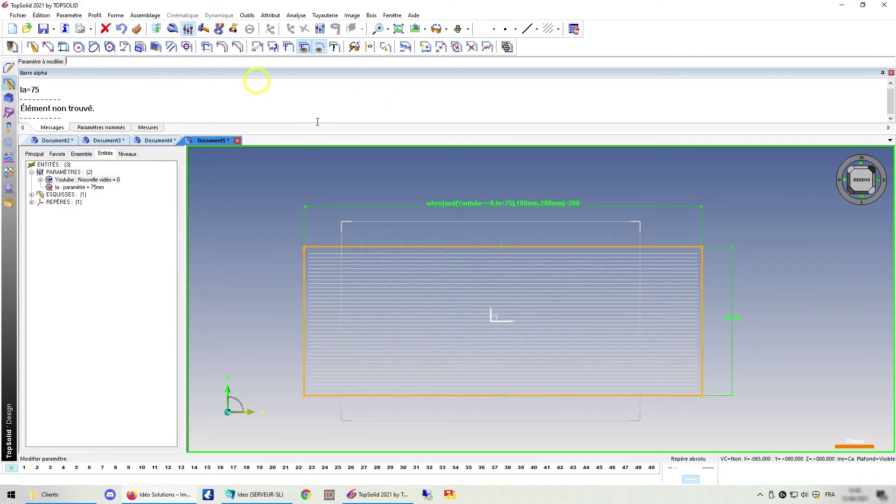
left_click(737, 316)
type("80mm")
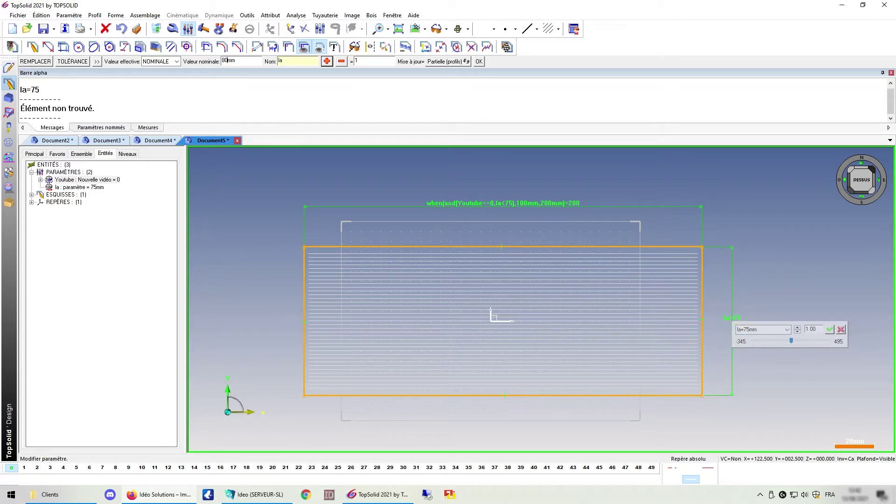
key("Return")
- Set the la parameter to 70 mm through the vertical dimension and leave the sketch
left_click(733, 317)
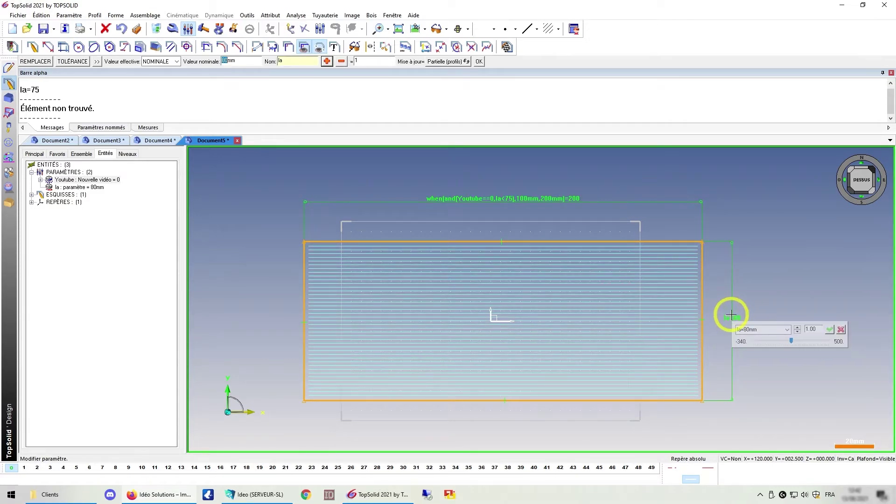
type("70")
key("Return")
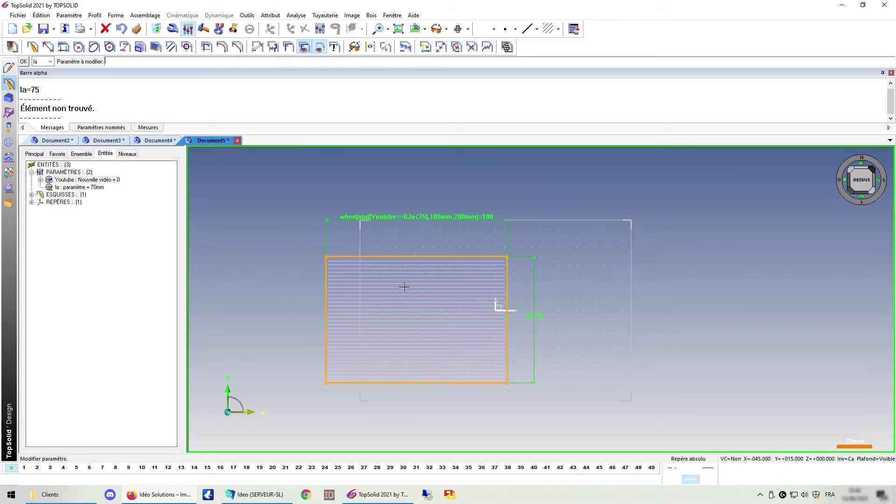
left_click(507, 47)
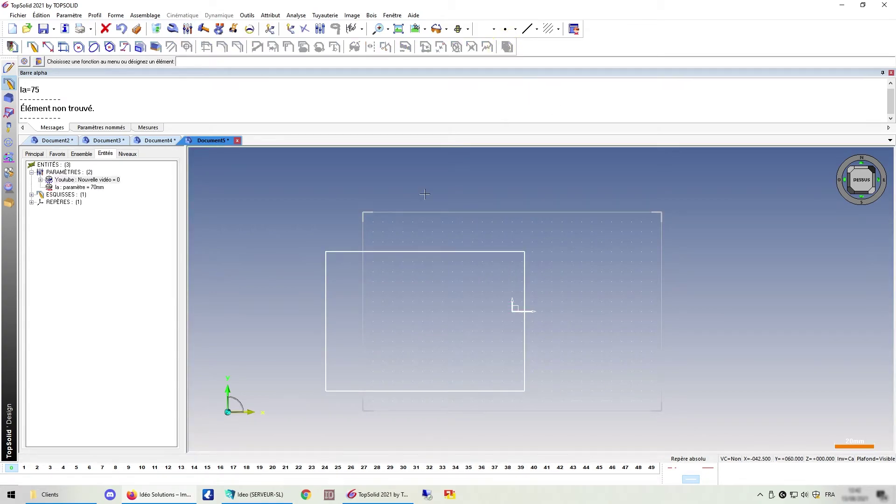
- Examine the cabinet models in Document4 and Document3, looking closely at how the rear panel fits against the side panels
left_click(150, 142)
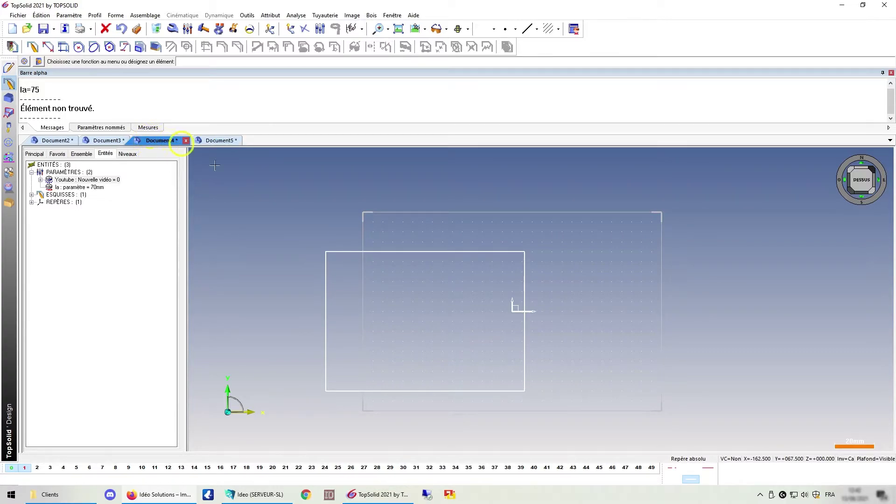
left_click(228, 179)
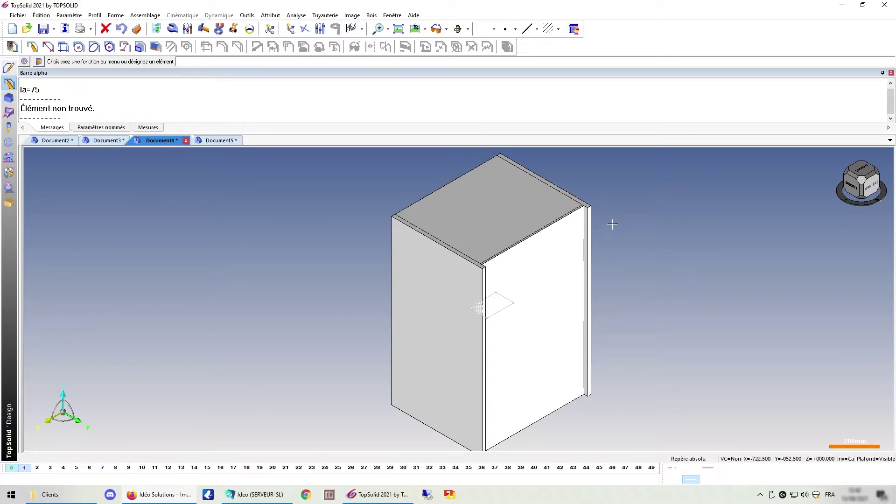
scroll(584, 211, "up", 3)
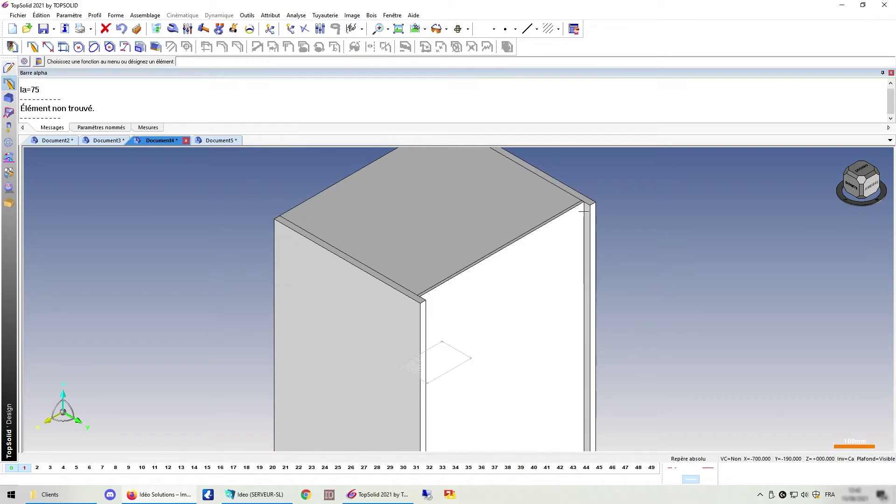
scroll(584, 210, "up", 4)
scroll(584, 196, "down", 3)
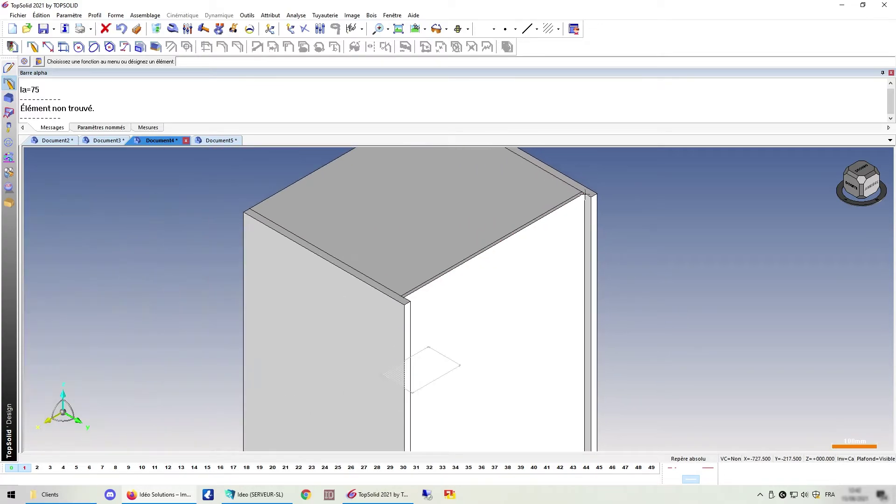
scroll(585, 195, "down", 3)
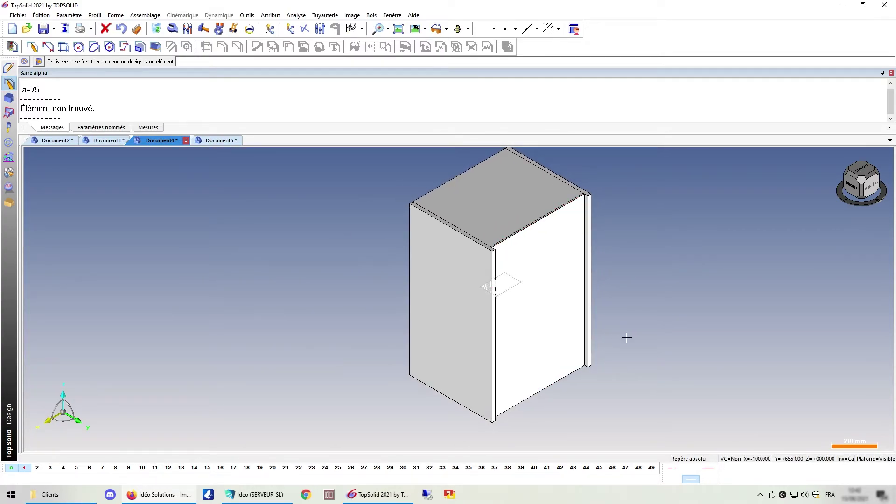
middle_click_drag(626, 337, 584, 343)
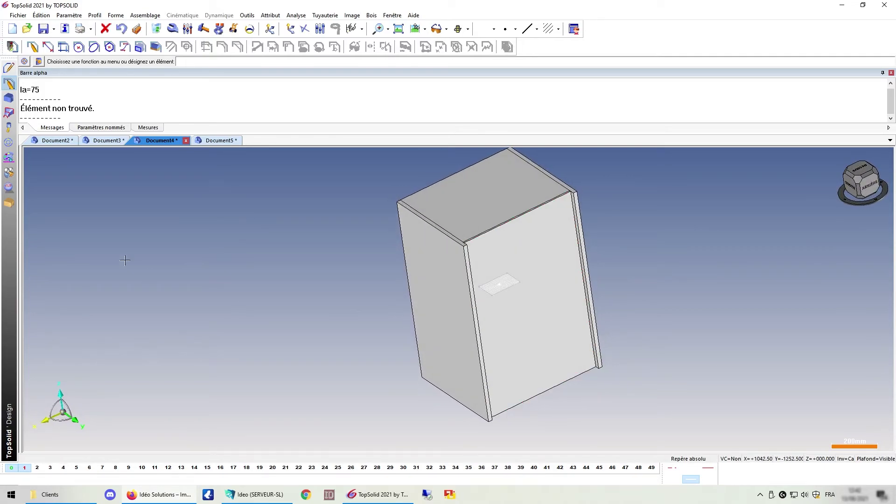
left_click(109, 141)
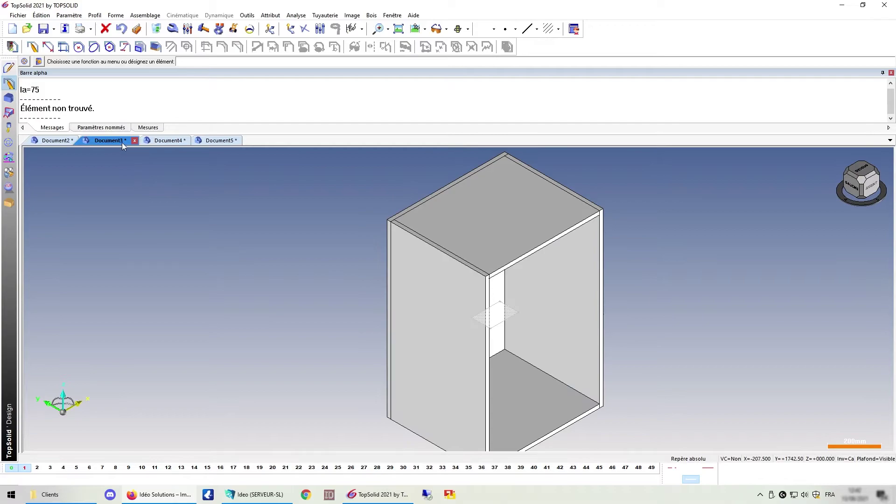
middle_click_drag(370, 274, 323, 273)
- Switch to Document2, view its cabinet and examine the possible values of the Pos_Dos parameter
left_click(51, 141)
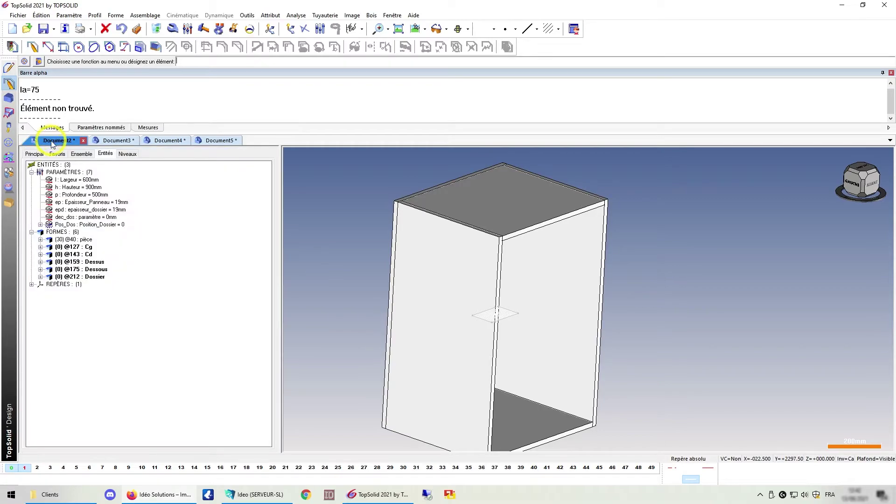
middle_click_drag(343, 202, 413, 231)
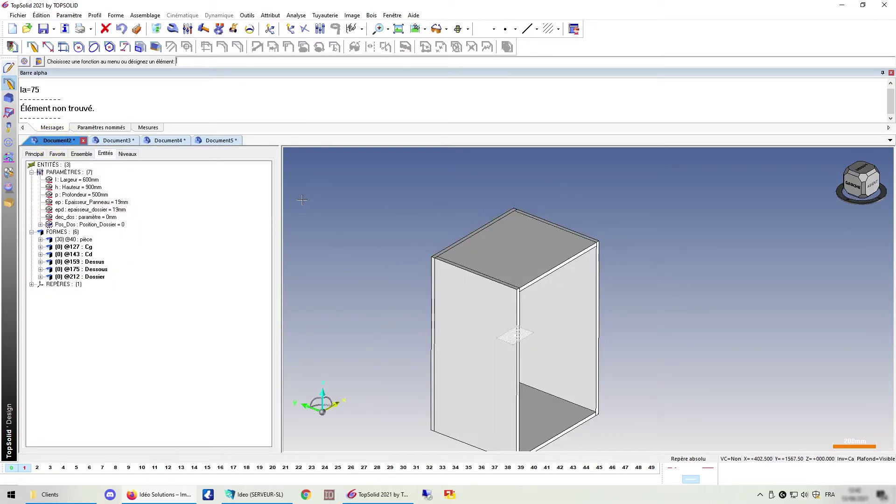
mouse_move(332, 214)
middle_mouse_down()
mouse_move(466, 240)
mouse_move(441, 260)
mouse_move(360, 228)
mouse_move(337, 206)
middle_mouse_up()
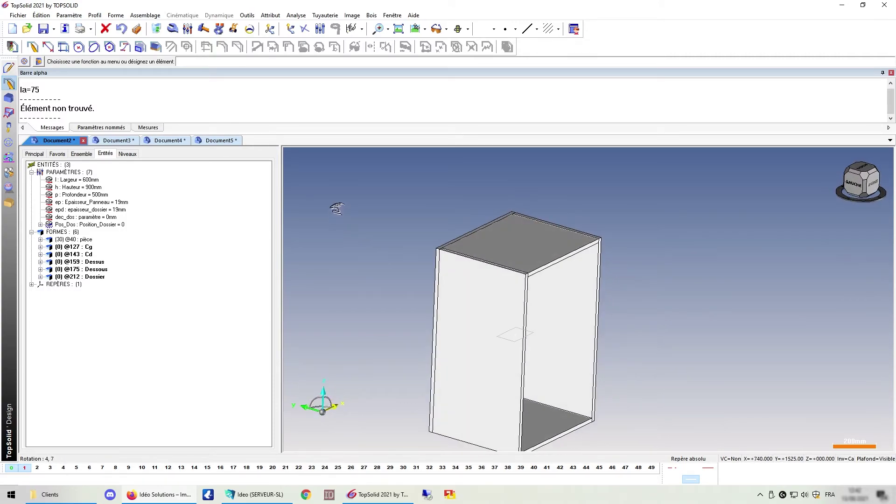
left_click(86, 224)
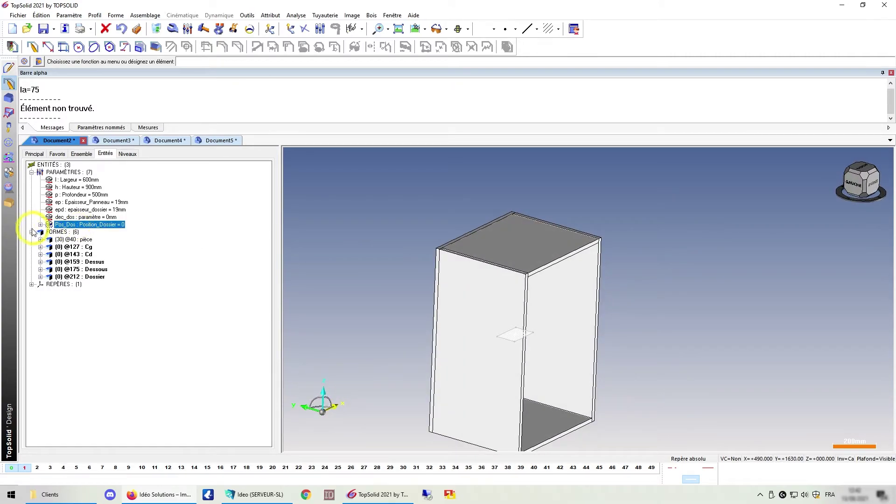
left_click(41, 225)
left_click(49, 232)
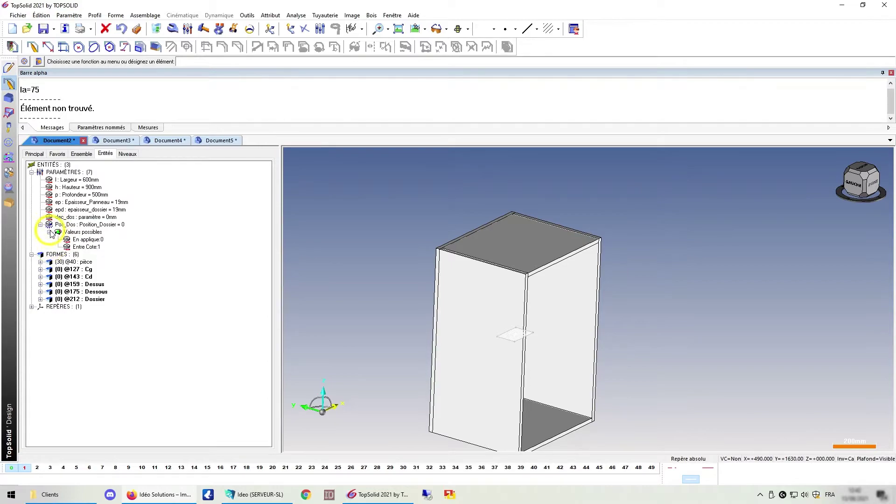
left_click(89, 240)
left_click(92, 247)
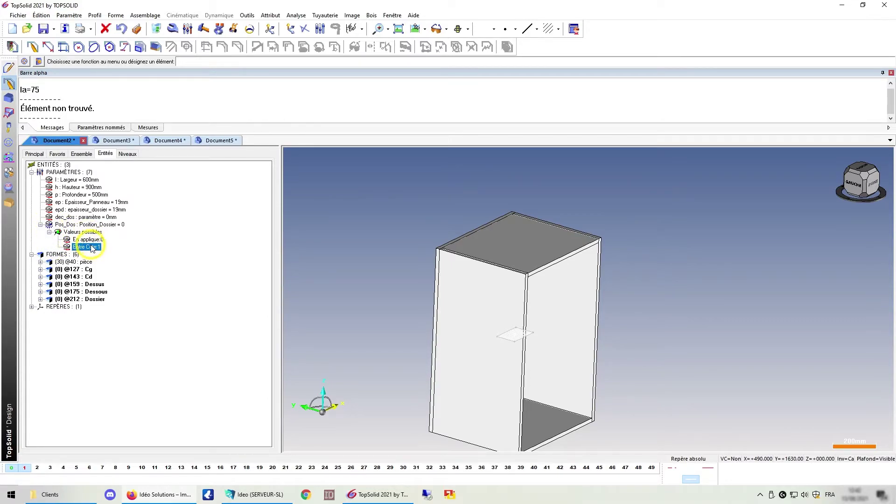
- Compare the cabinets in Document3 and Document4, and return to Document2 to view its cabinet from above
left_click(117, 140)
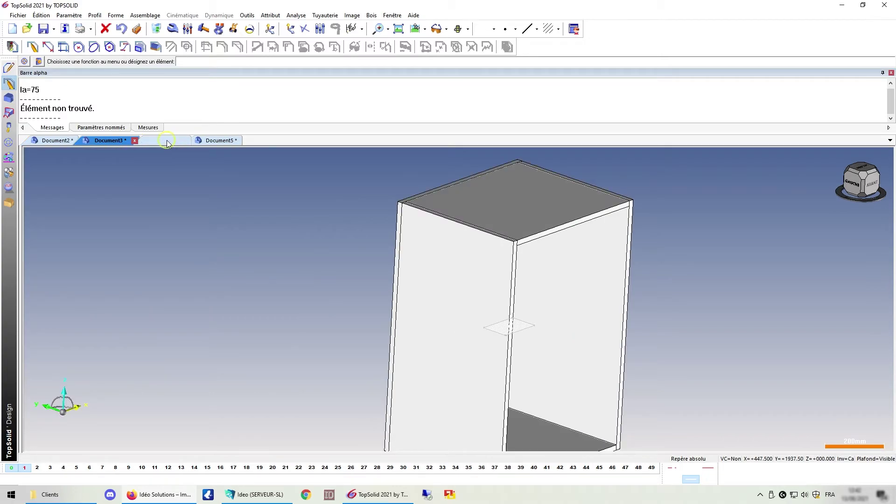
left_click(167, 140)
left_click(56, 140)
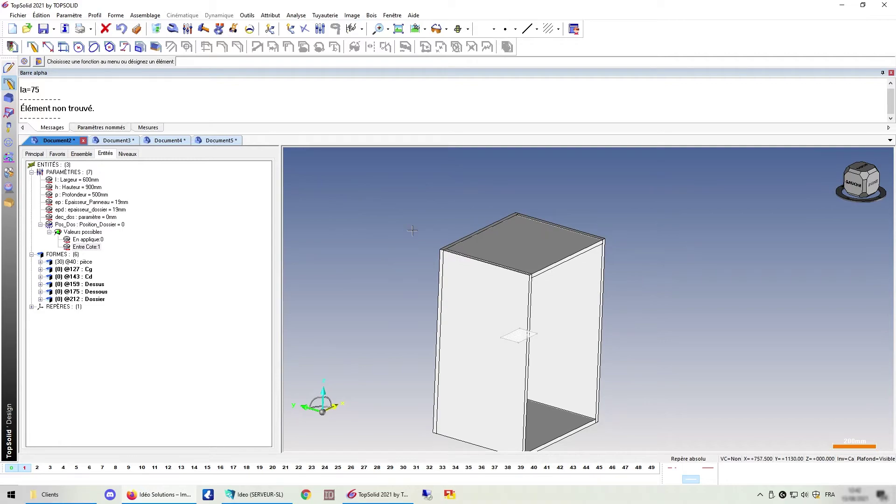
mouse_move(373, 240)
middle_mouse_down()
mouse_move(490, 254)
mouse_move(717, 258)
mouse_move(378, 252)
middle_mouse_up()
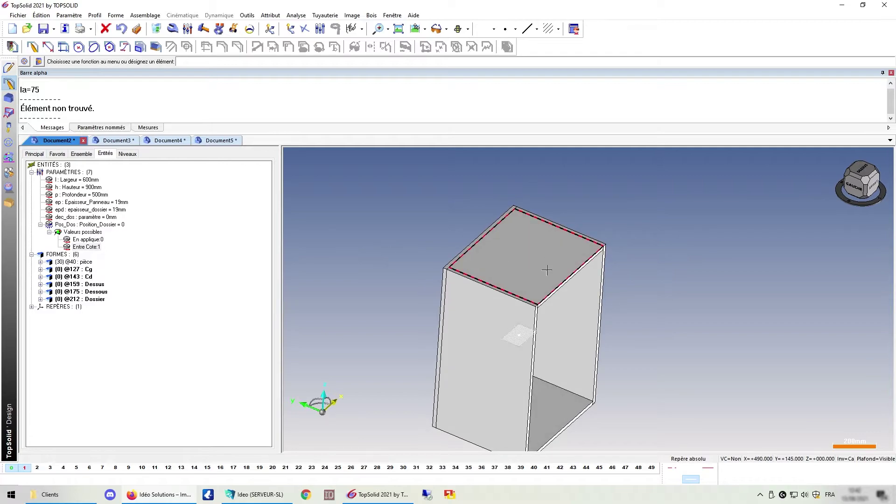
- Show the assembly's part list and expand the Cg side panel down to the contents of its constrained block
middle_click_drag(519, 259, 574, 247)
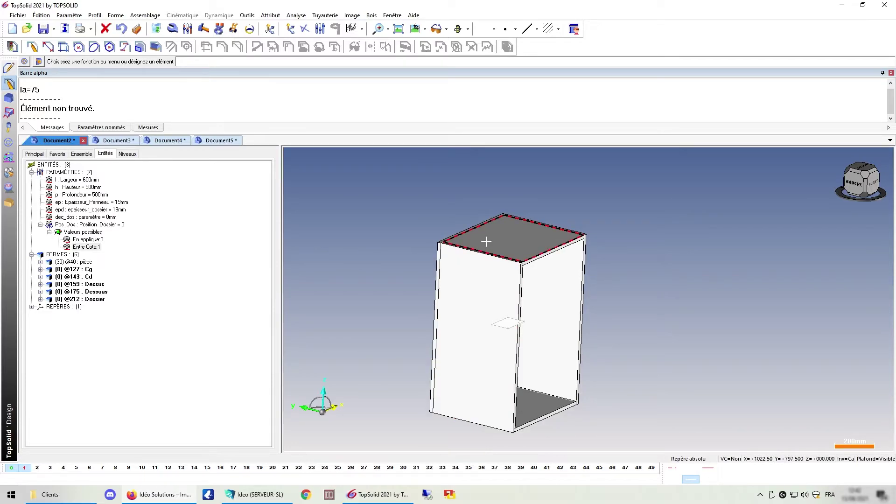
middle_click_drag(646, 256, 646, 256)
middle_click_drag(472, 291, 607, 261)
left_click(82, 153)
left_click(65, 172)
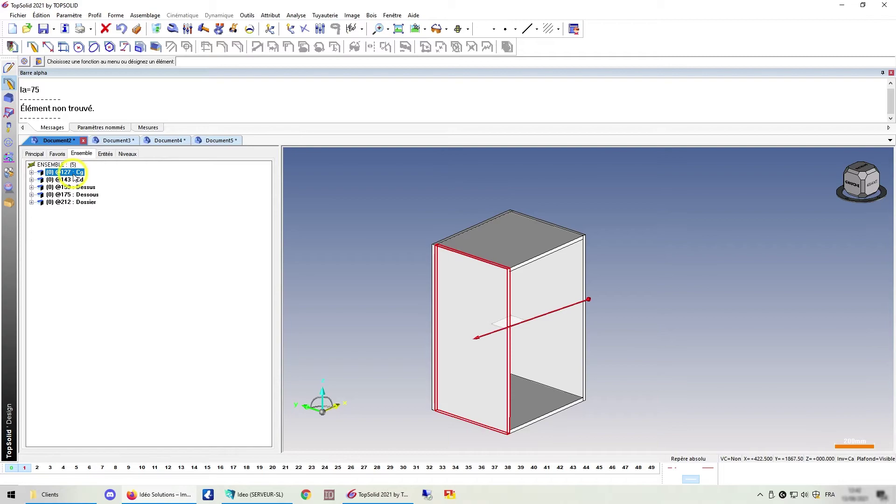
left_click(31, 172)
left_click(40, 187)
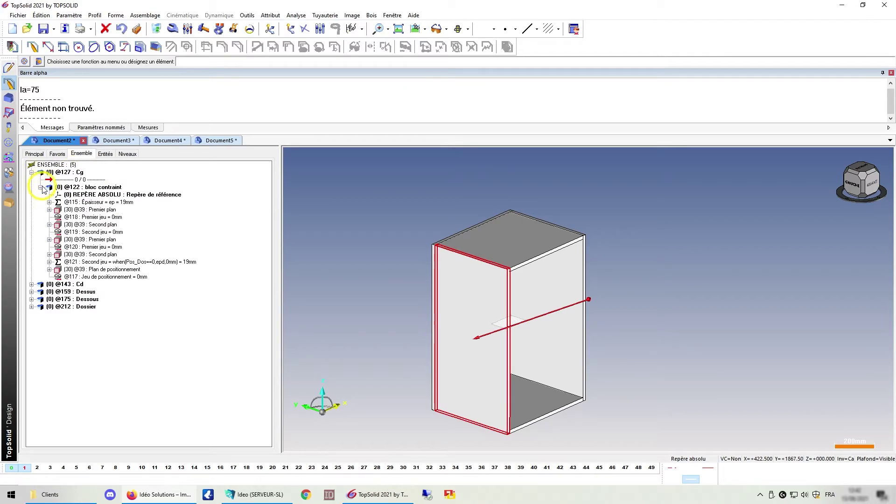
- Highlight each Premier plan and Second plan of Cg's constrained block on the cabinet, and return to the list of parameters and shapes
left_click(89, 210)
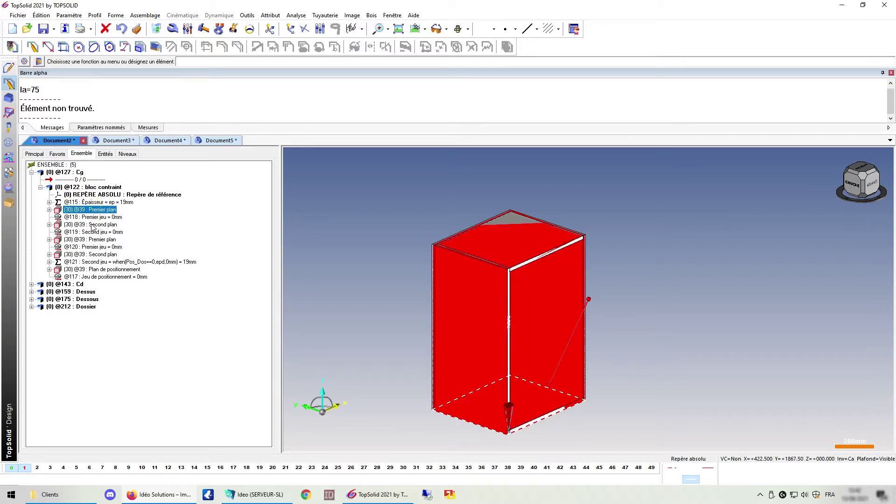
left_click(92, 226)
left_click(94, 241)
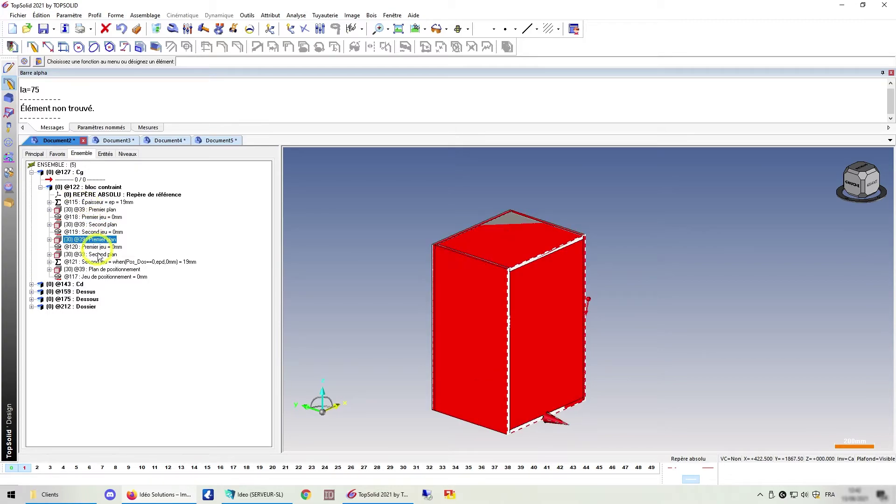
left_click(97, 255)
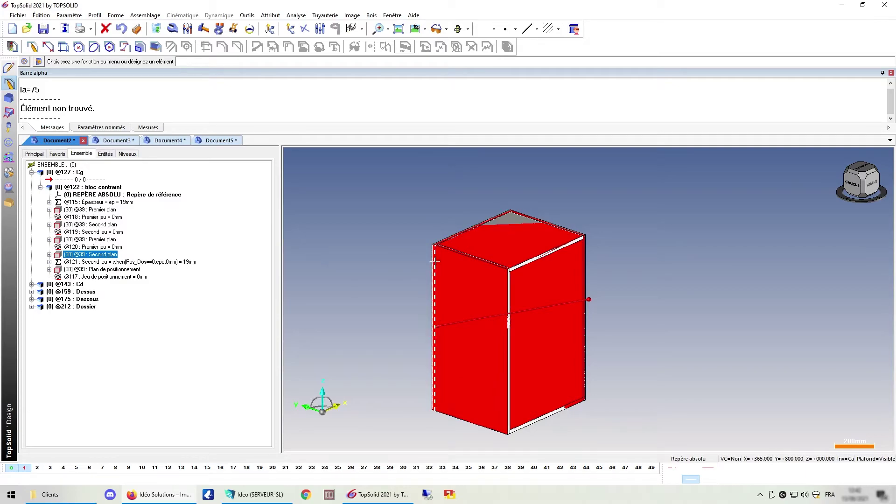
left_click(105, 154)
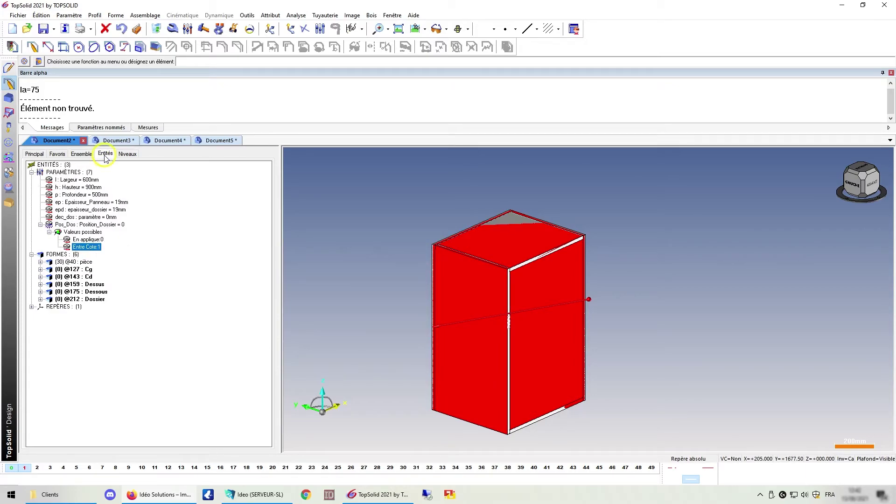